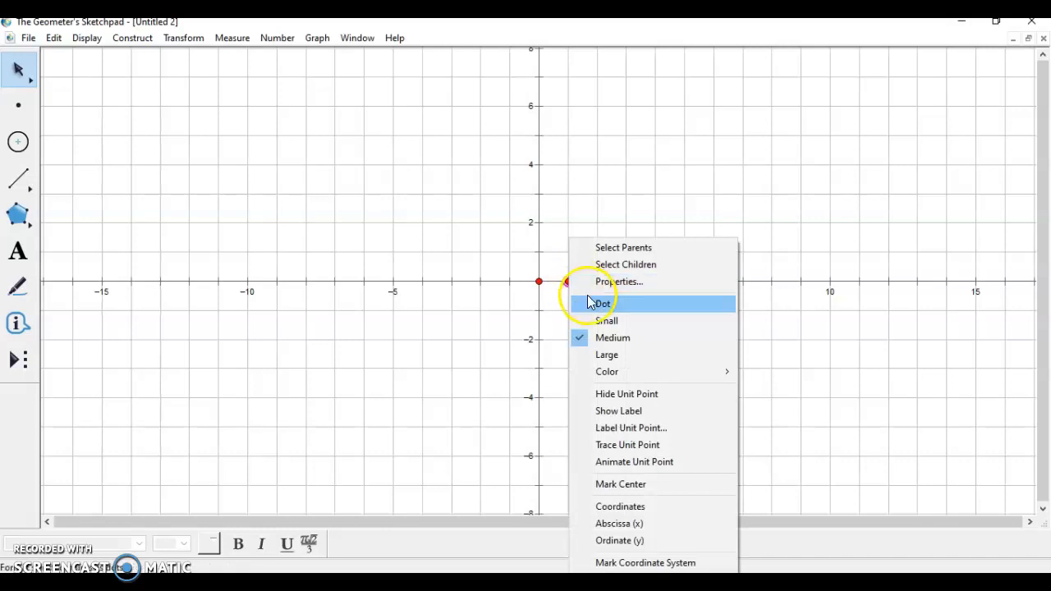
# Hide the unit point and construct a filled triangle with vertices at (0, 0), (3, 4) and (3, 0).
pyautogui.click(637, 395)
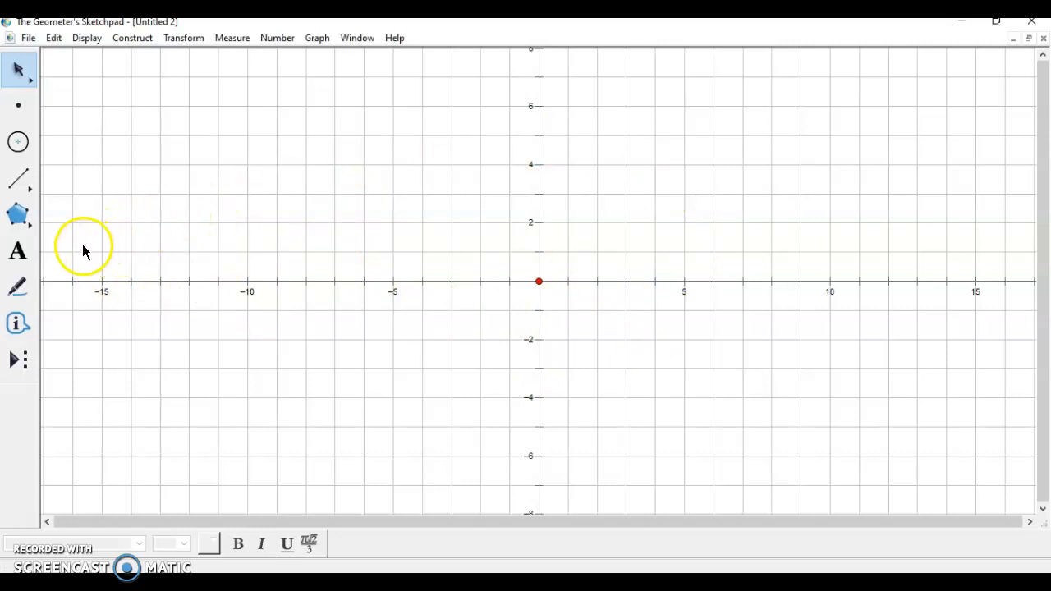
pyautogui.click(19, 219)
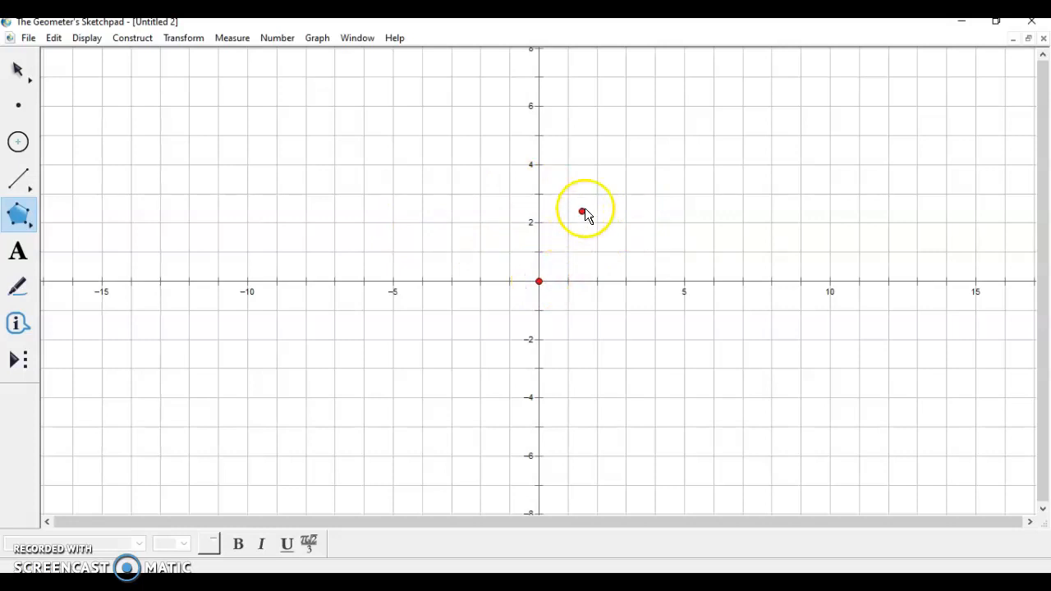
pyautogui.click(570, 272)
pyautogui.moveTo(571, 277); pyautogui.dragTo(617, 230)
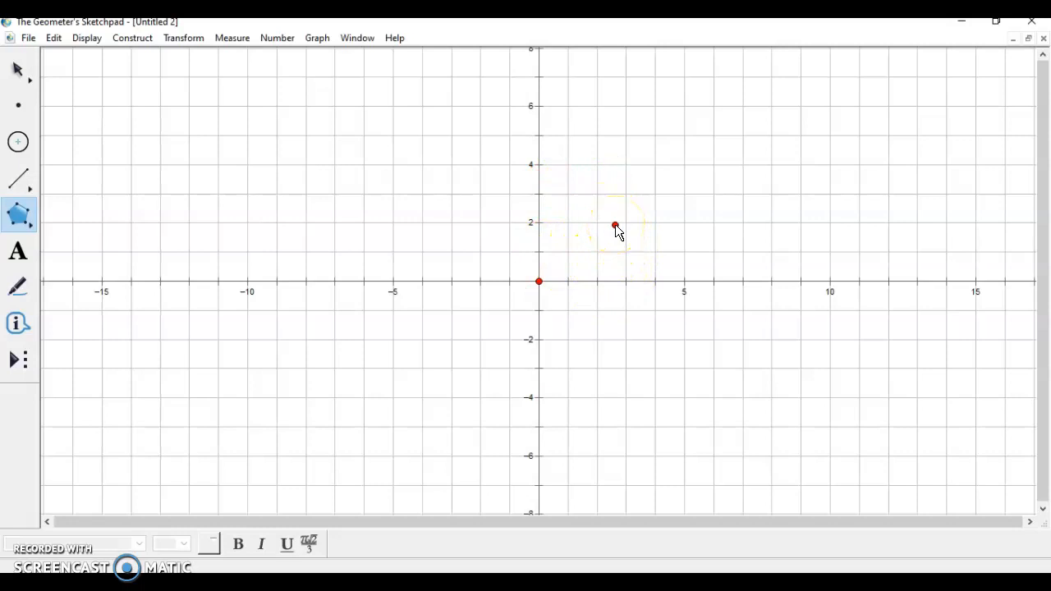
pyautogui.moveTo(615, 224); pyautogui.dragTo(626, 282)
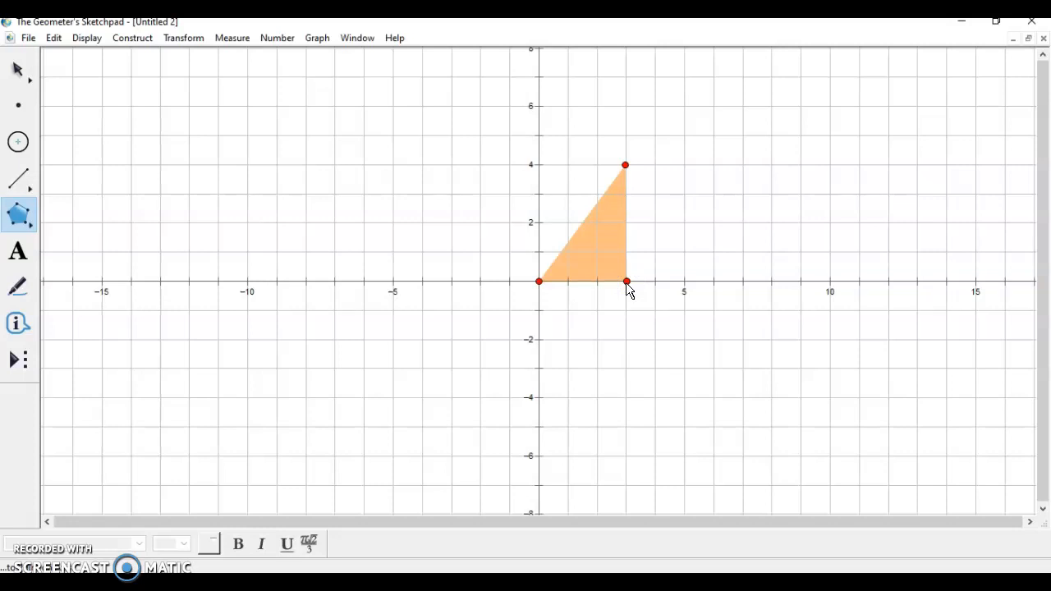
pyautogui.moveTo(629, 288)
pyautogui.mouseDown()
pyautogui.moveTo(666, 225)
pyautogui.moveTo(669, 184)
pyautogui.moveTo(643, 223)
pyautogui.moveTo(793, 386)
pyautogui.moveTo(543, 412)
pyautogui.moveTo(452, 353)
pyautogui.moveTo(594, 164)
pyautogui.moveTo(508, 359)
pyautogui.moveTo(750, 377)
pyautogui.moveTo(580, 434)
pyautogui.moveTo(629, 413)
pyautogui.moveTo(630, 287)
pyautogui.mouseUp()
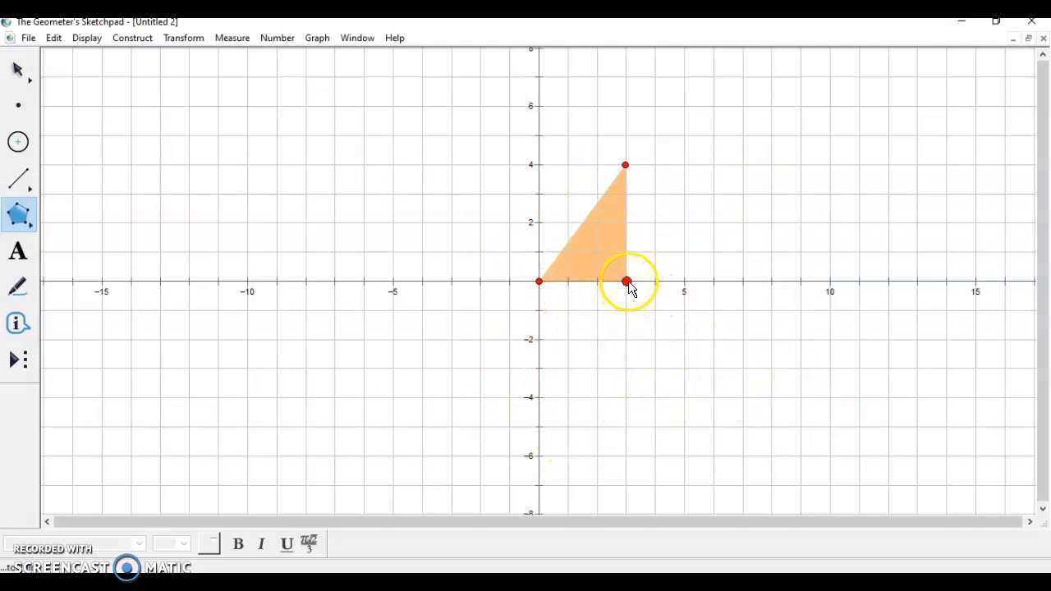
pyautogui.click(629, 285)
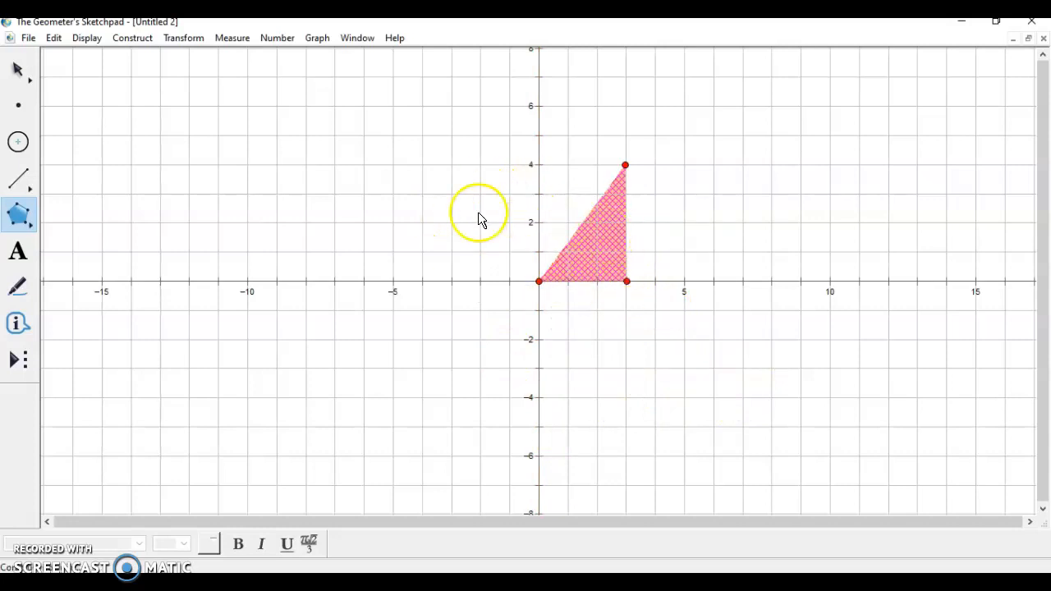
pyautogui.click(20, 67)
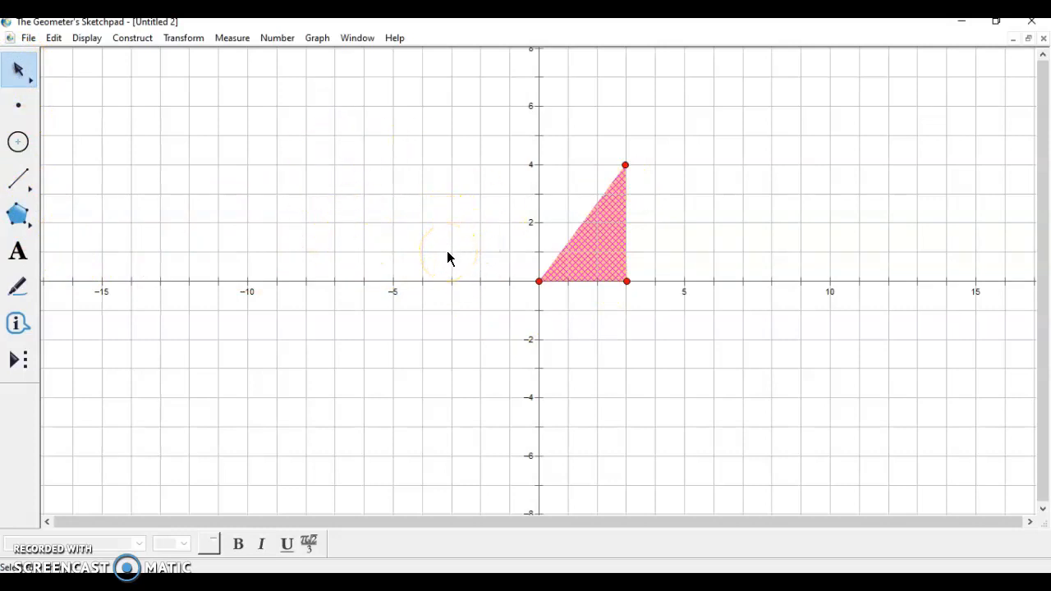
pyautogui.click(682, 190)
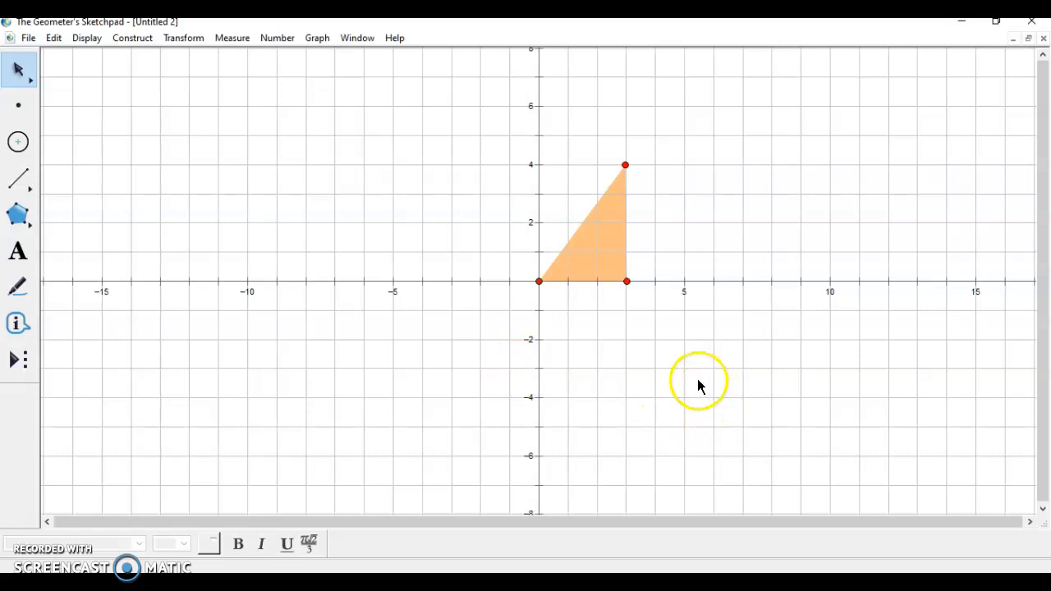
# Translate the triangle's interior by a fixed polar distance of 5 cm at a 90° angle.
pyautogui.scroll(1, 697, 384)
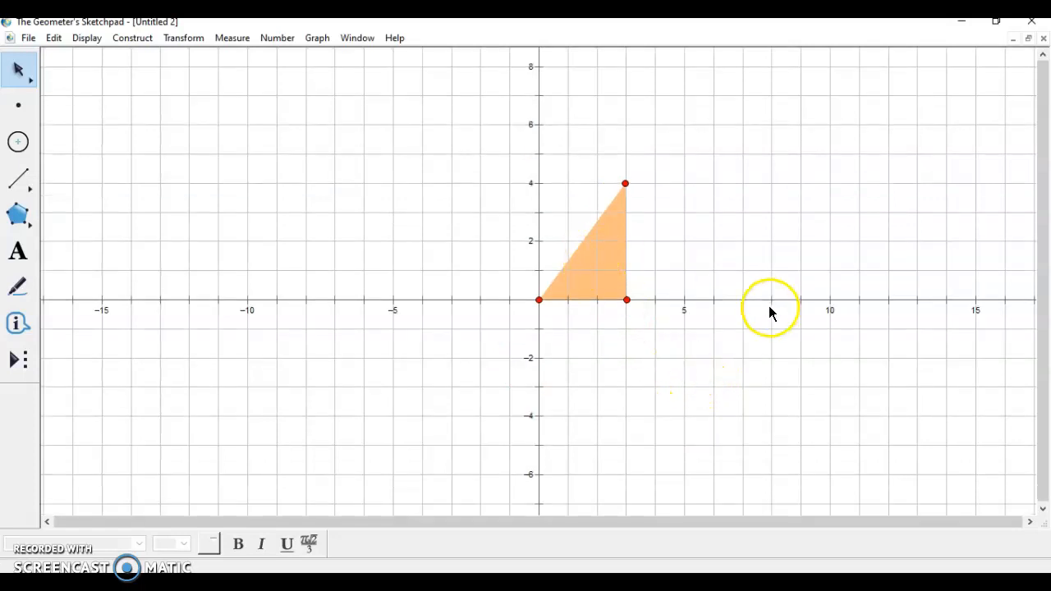
pyautogui.click(588, 257)
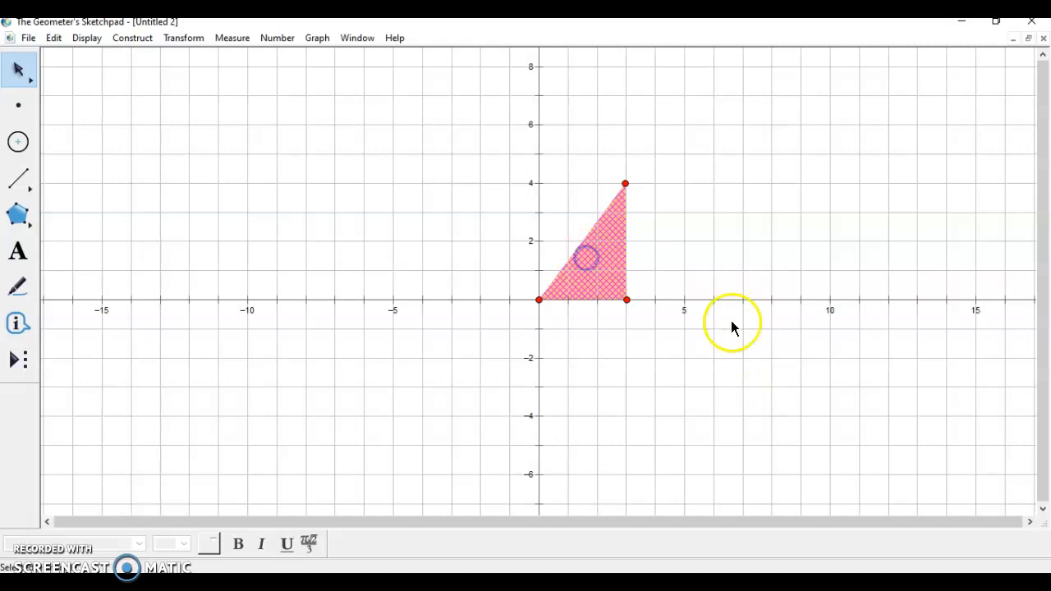
pyautogui.click(172, 39)
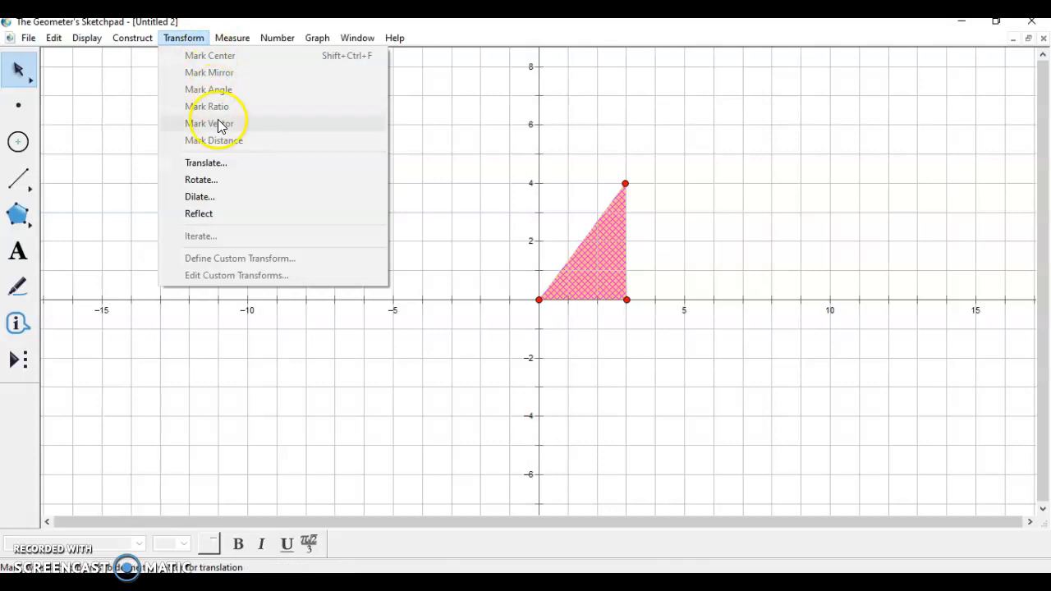
pyautogui.click(244, 168)
pyautogui.click(242, 165)
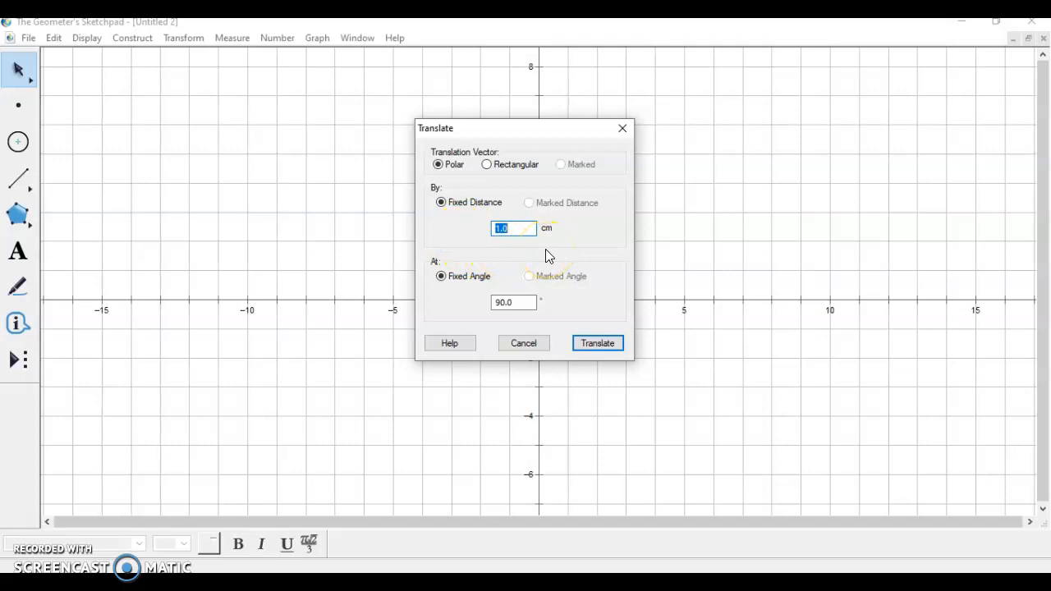
pyautogui.write('5')
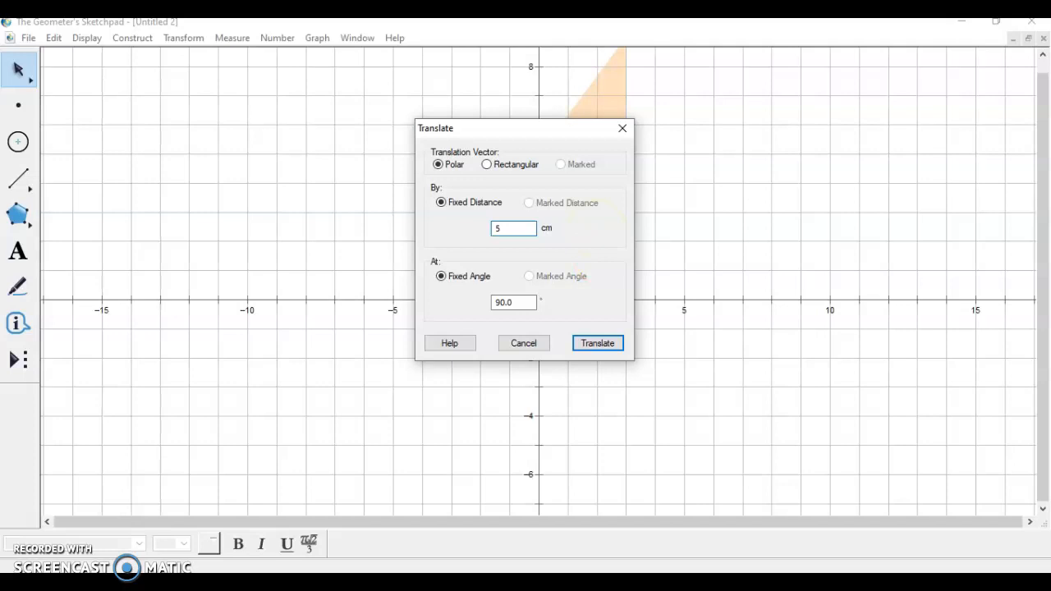
pyautogui.click(590, 345)
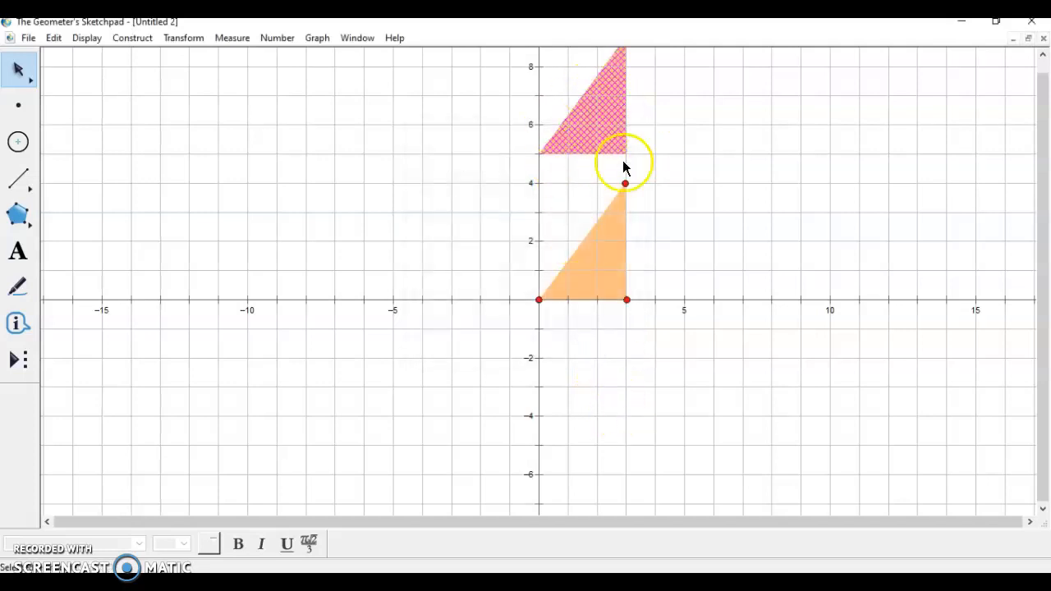
# Mark the y-axis as the mirror and reflect the translated triangle across it.
pyautogui.scroll(2, 668, 415)
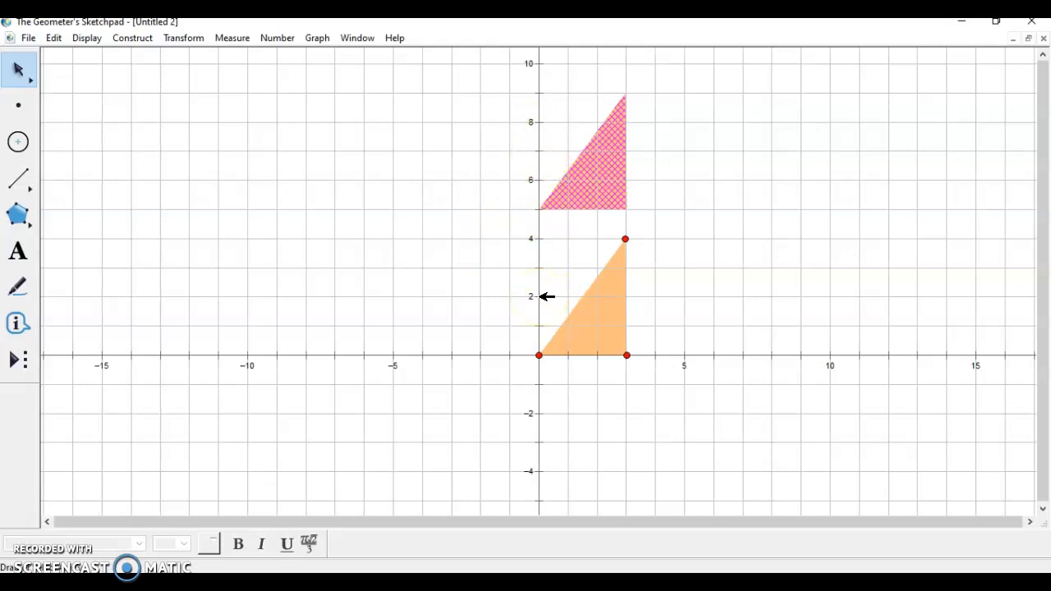
pyautogui.click(572, 158)
pyautogui.click(542, 138)
pyautogui.click(545, 168)
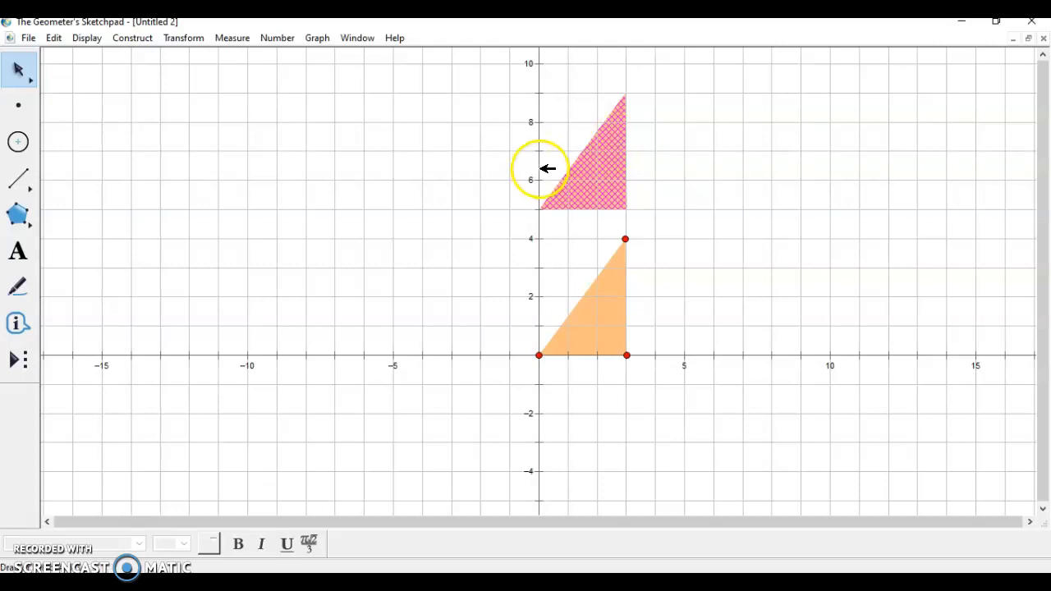
pyautogui.doubleClick(541, 167)
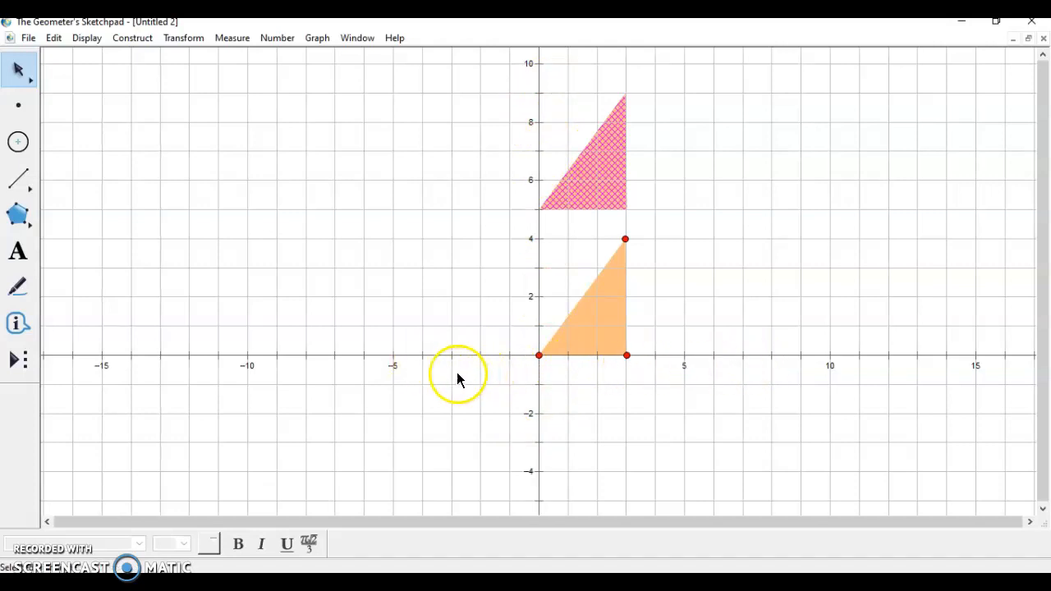
pyautogui.click(433, 356)
pyautogui.press('Escape')
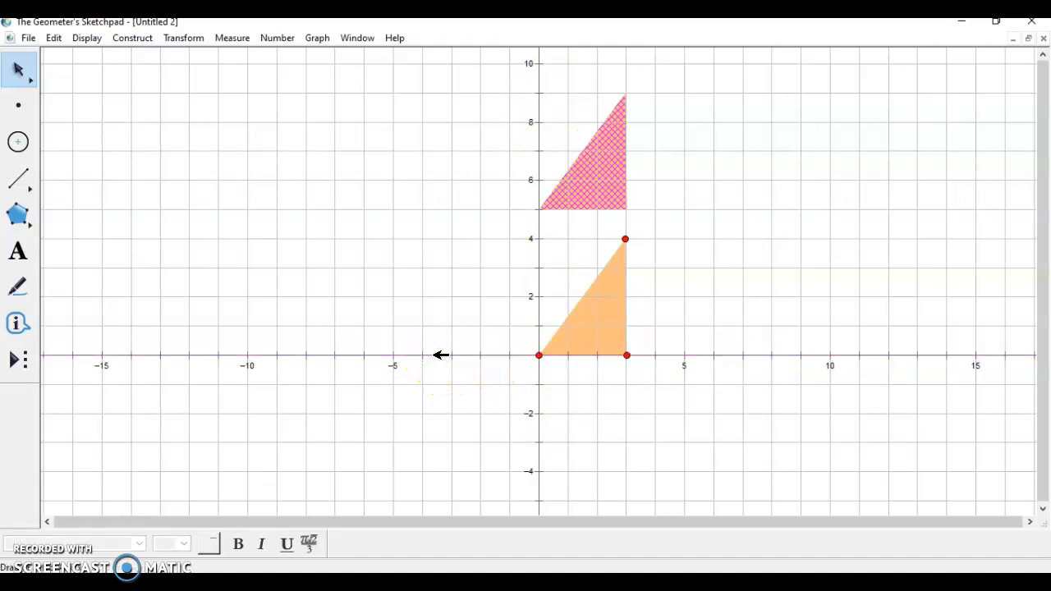
pyautogui.click(539, 222)
pyautogui.press('Escape')
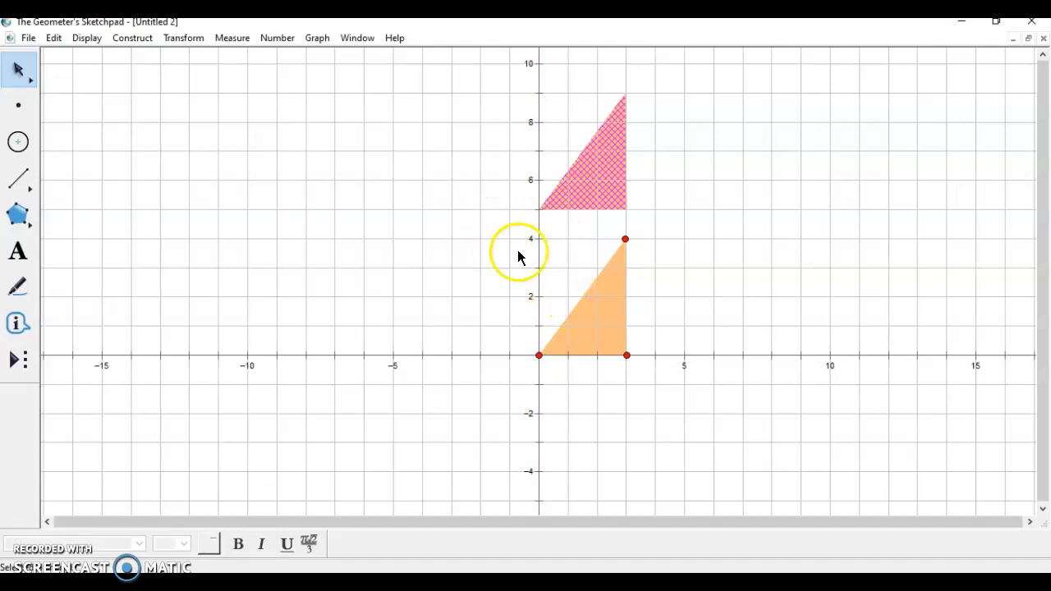
pyautogui.click(185, 38)
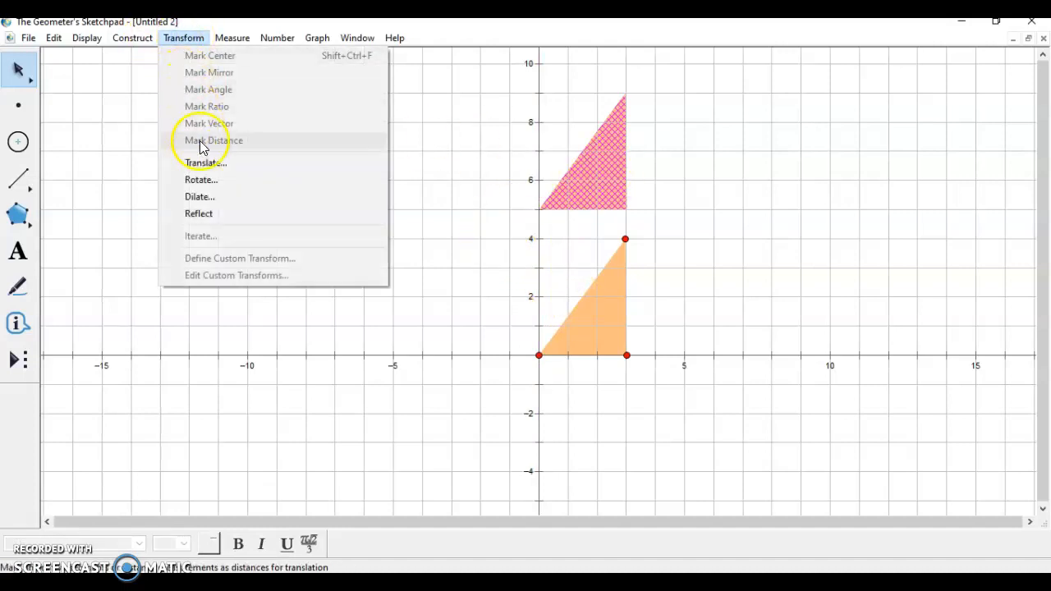
pyautogui.click(222, 215)
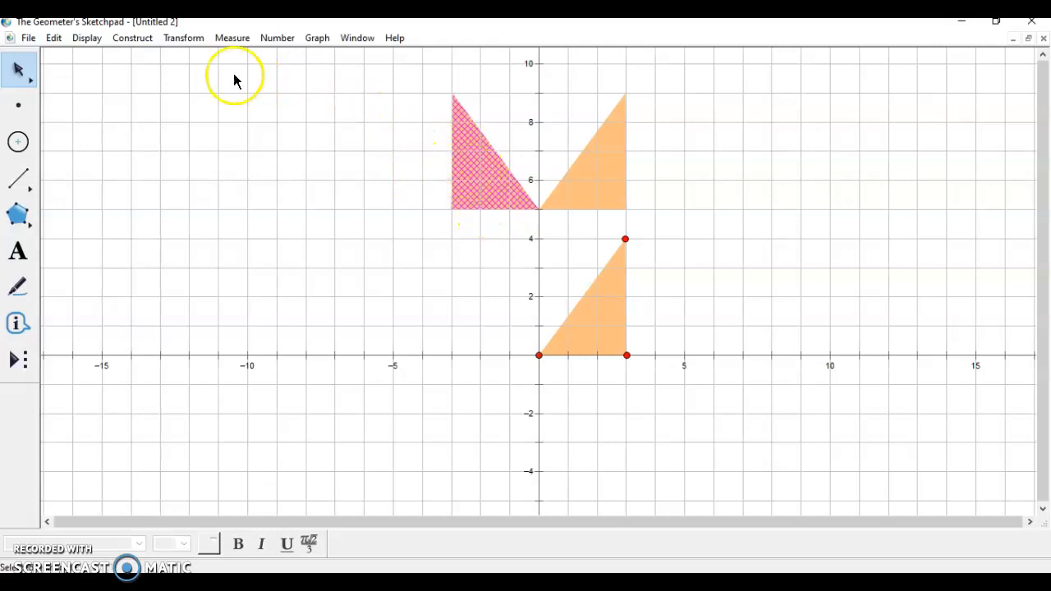
# Translate the reflected triangle by a fixed distance of 8 cm at a 180° angle.
pyautogui.click(183, 41)
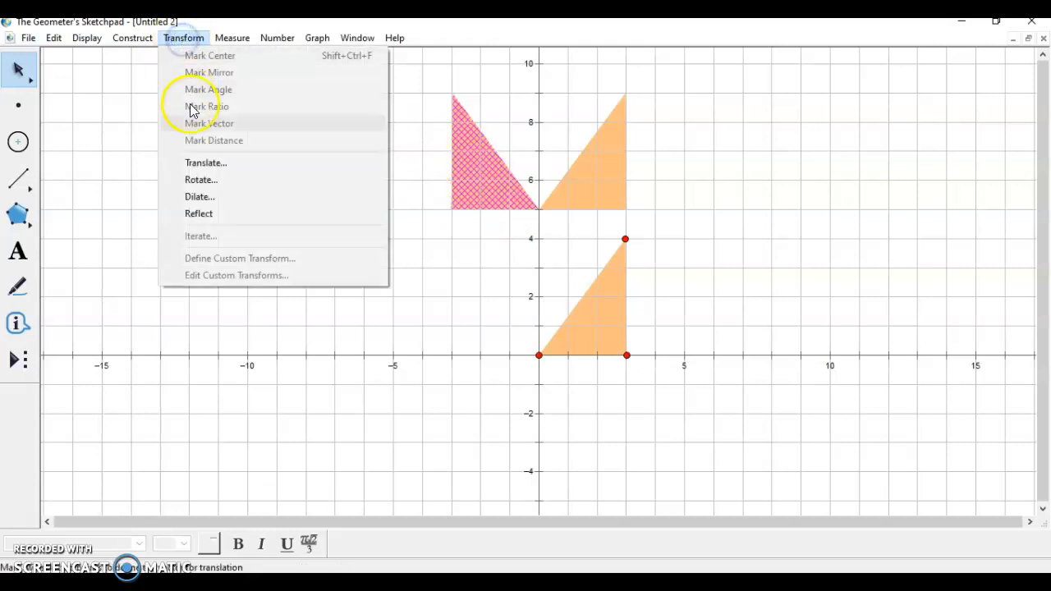
pyautogui.click(213, 162)
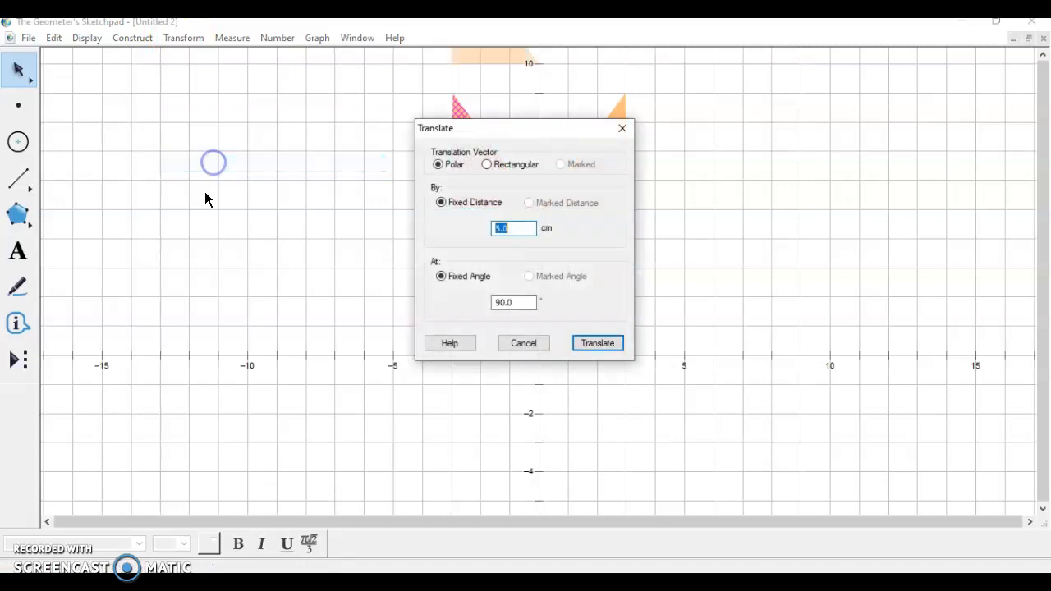
pyautogui.write('8')
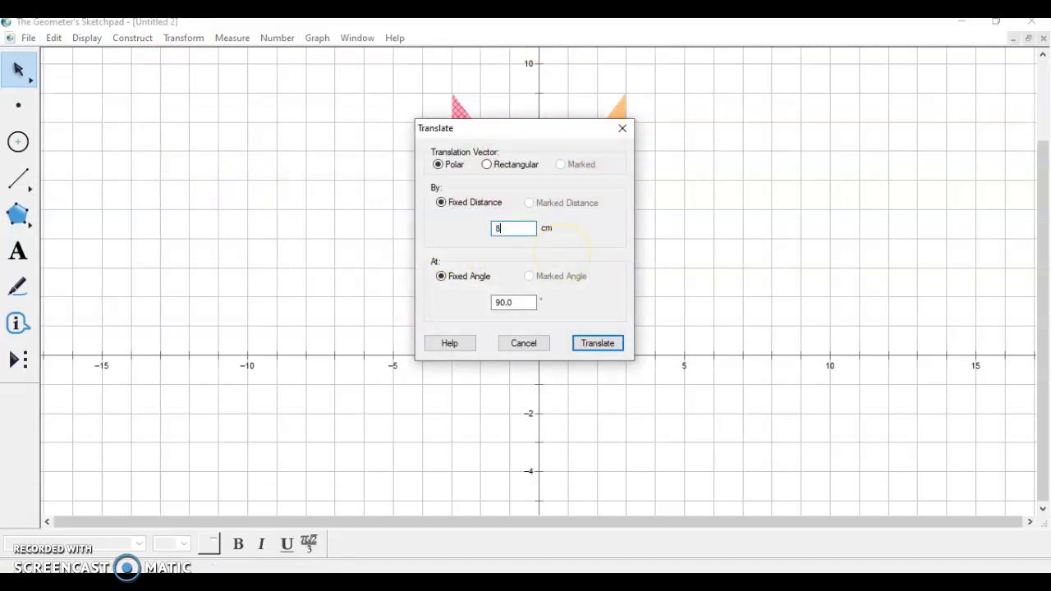
pyautogui.click(516, 303)
pyautogui.press('BackSpace')
pyautogui.press('BackSpace')
pyautogui.press('BackSpace')
pyautogui.press('BackSpace')
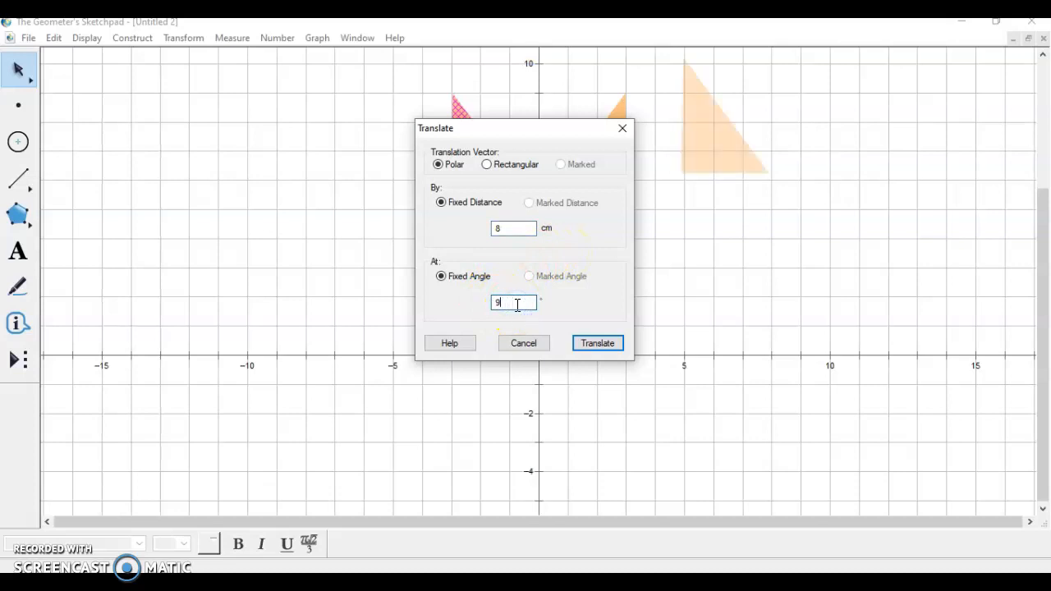
pyautogui.write('180')
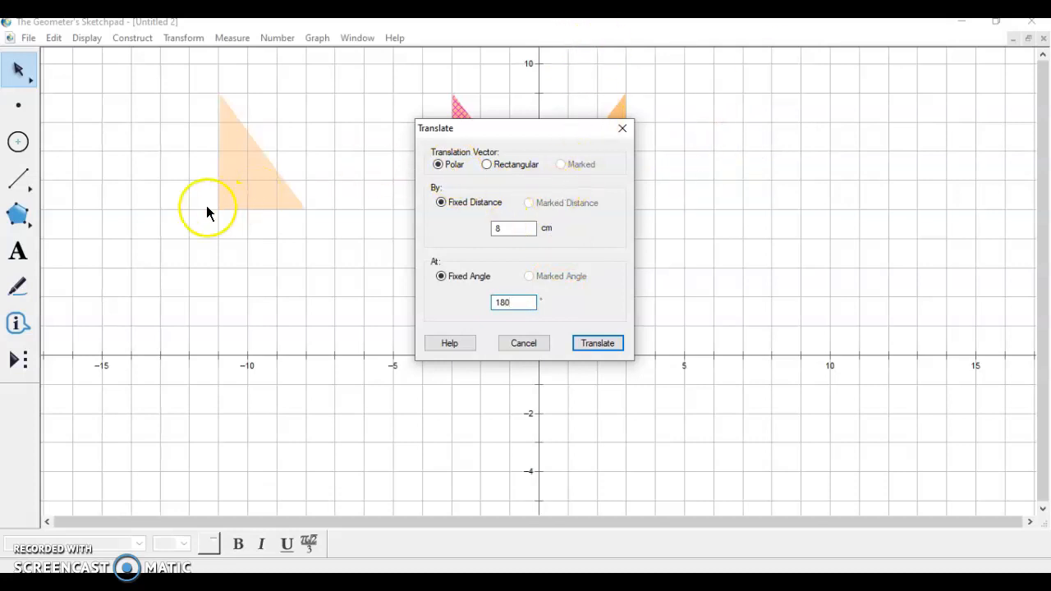
pyautogui.click(598, 343)
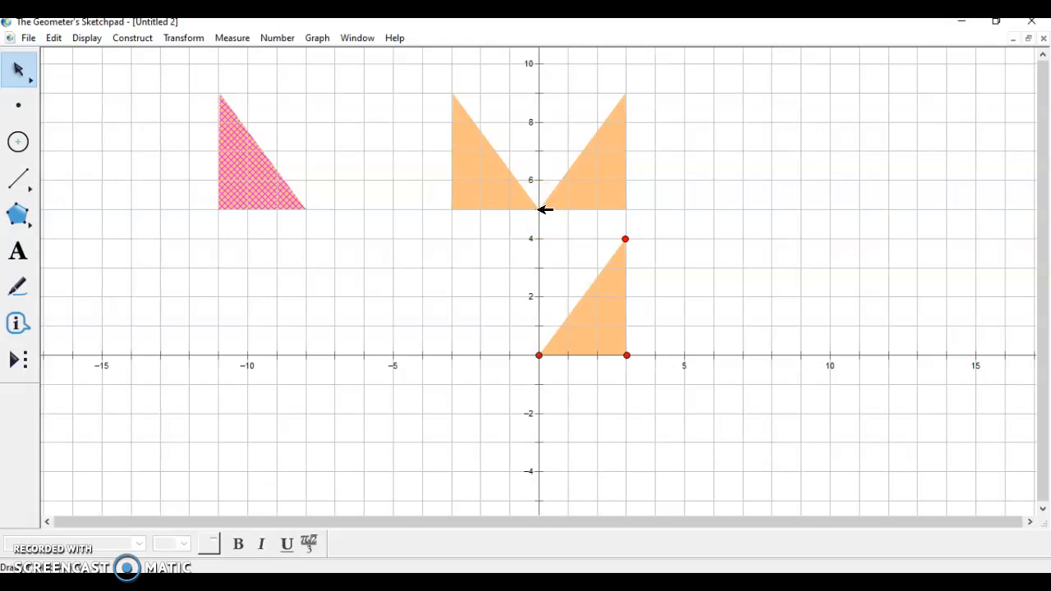
# Mark the origin as the center and rotate the leftmost triangle 180 degrees about it.
pyautogui.moveTo(544, 209); pyautogui.dragTo(458, 209)
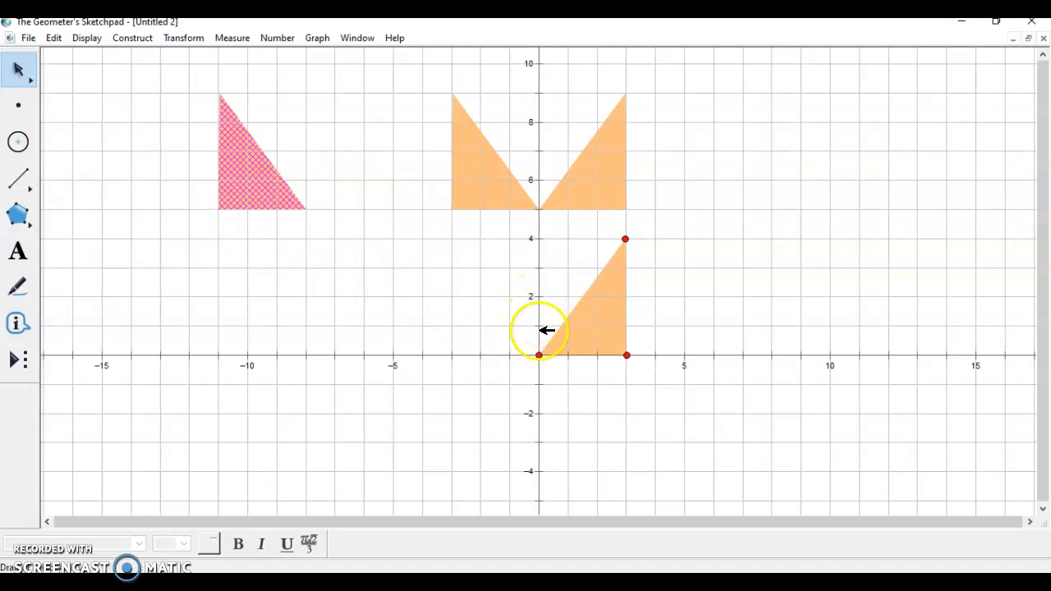
pyautogui.doubleClick(540, 353)
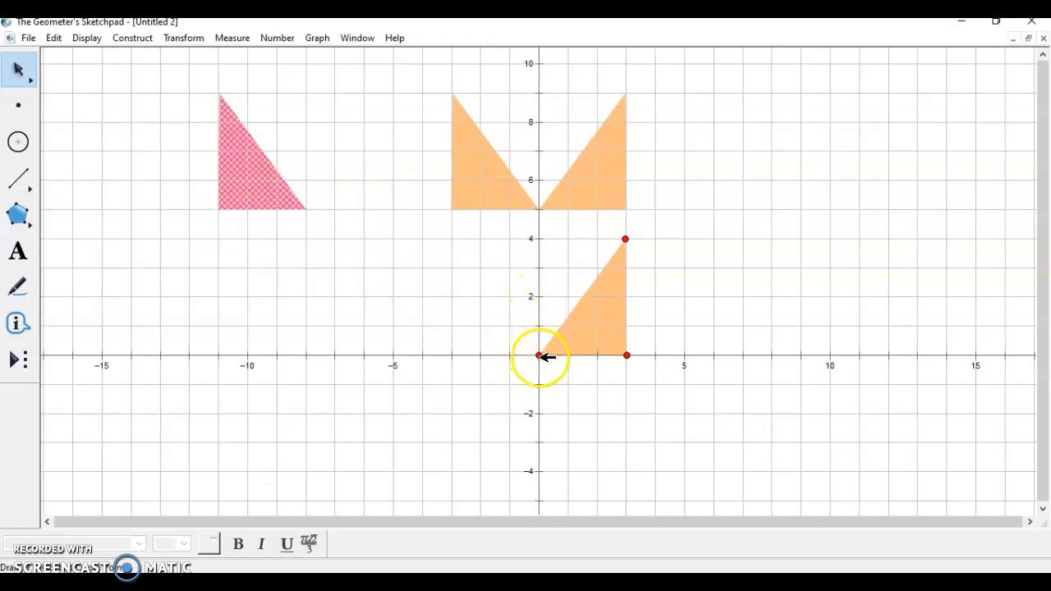
pyautogui.doubleClick(540, 356)
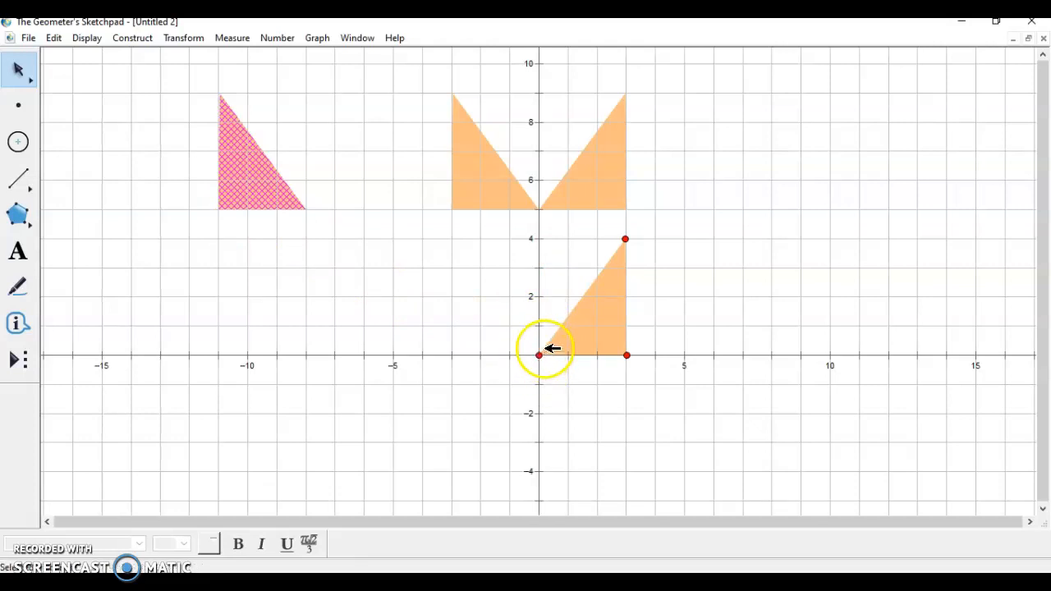
pyautogui.scroll(-2, 482, 311)
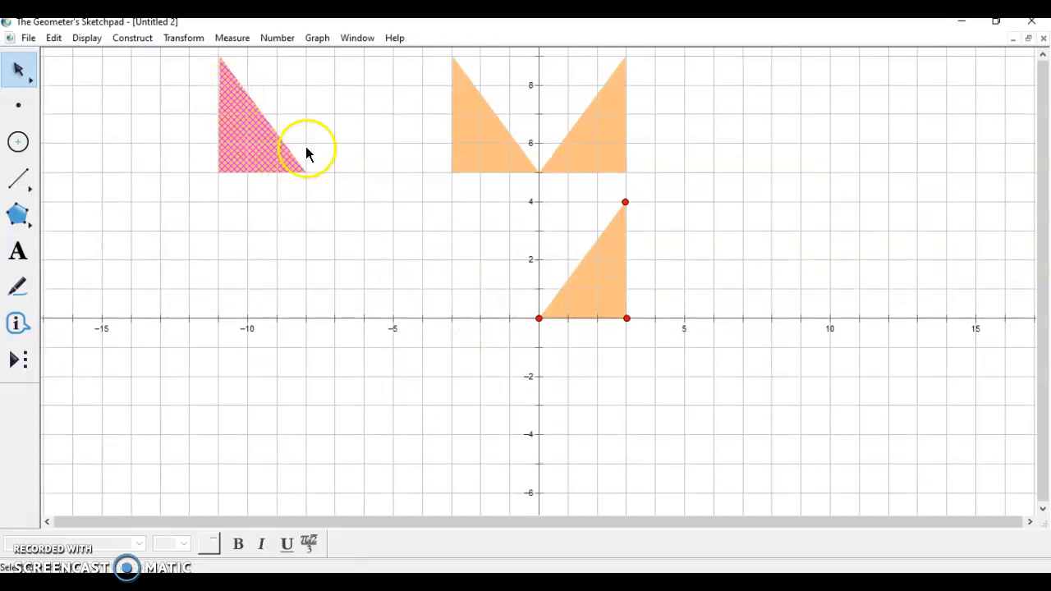
pyautogui.click(184, 39)
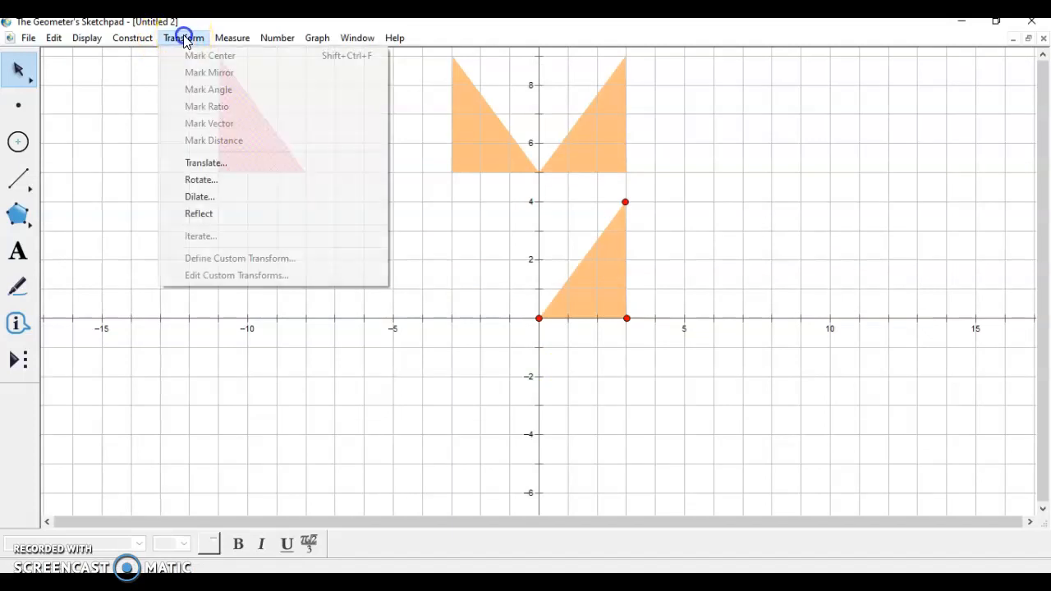
pyautogui.click(233, 181)
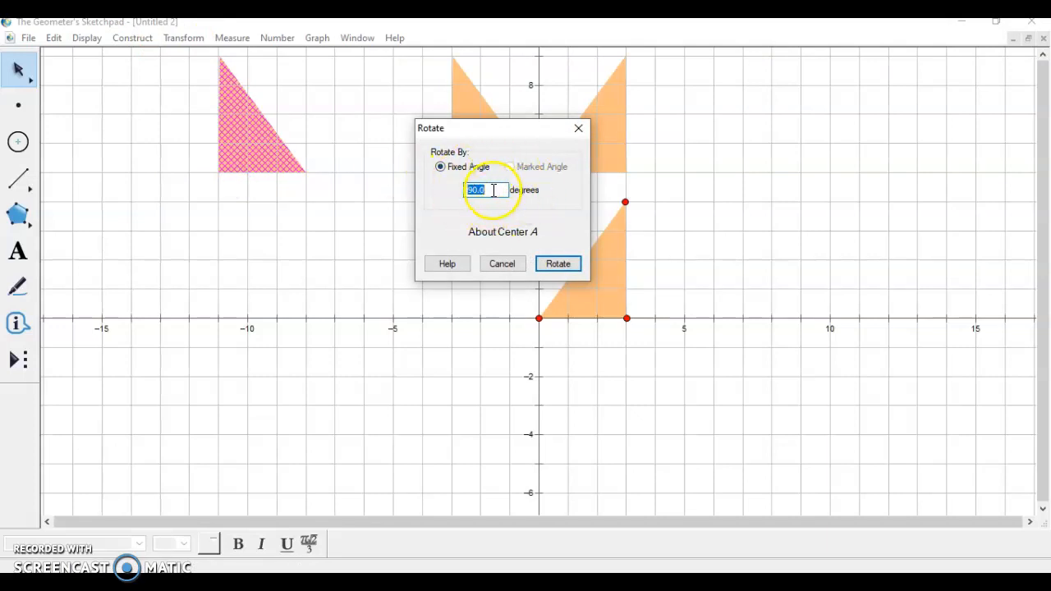
pyautogui.write('180')
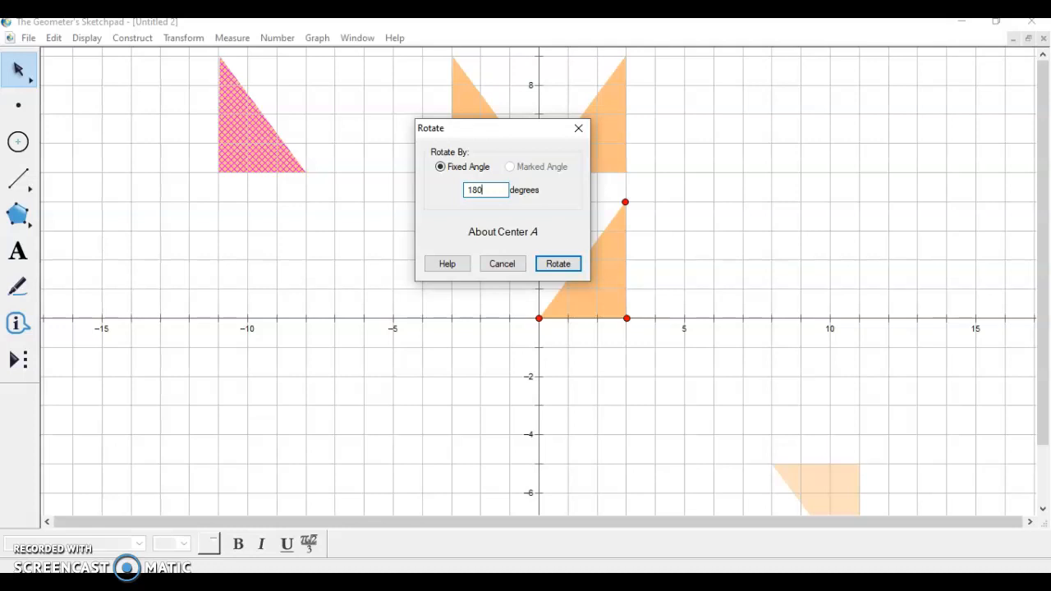
pyautogui.press('Return')
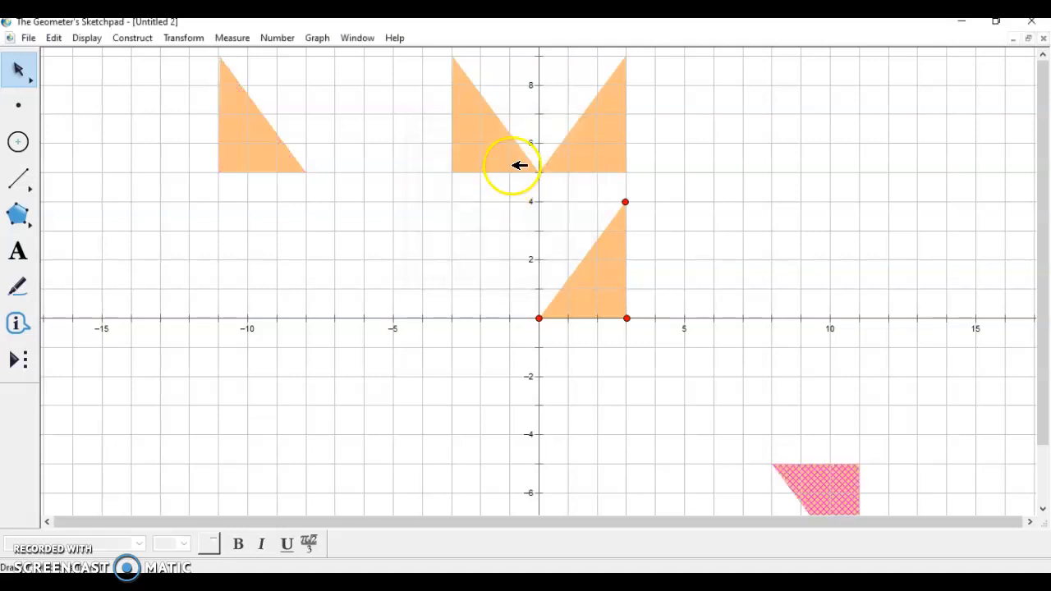
pyautogui.scroll(-4, 519, 165)
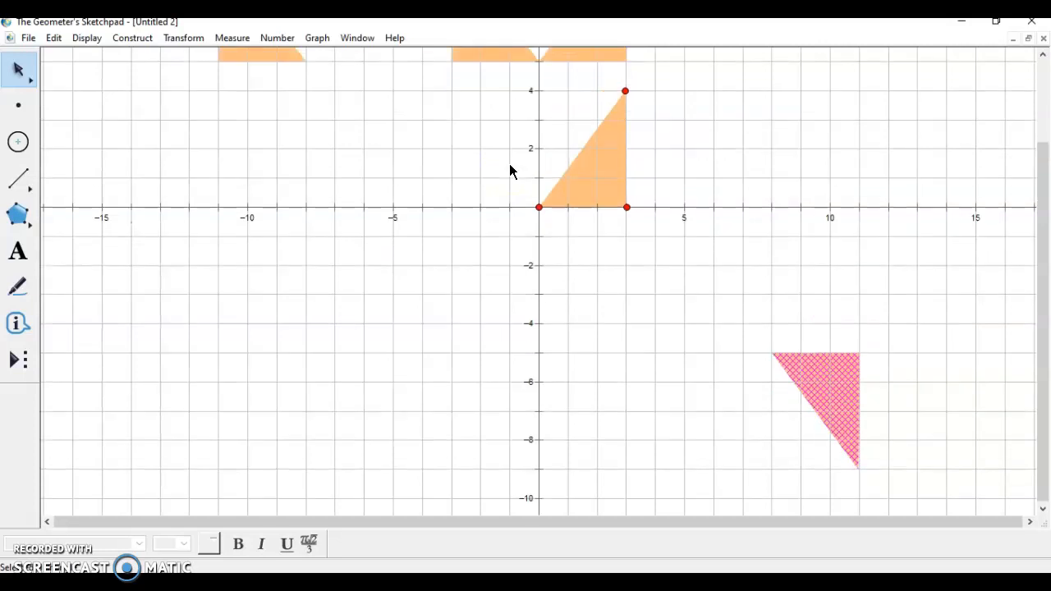
pyautogui.scroll(3, 509, 170)
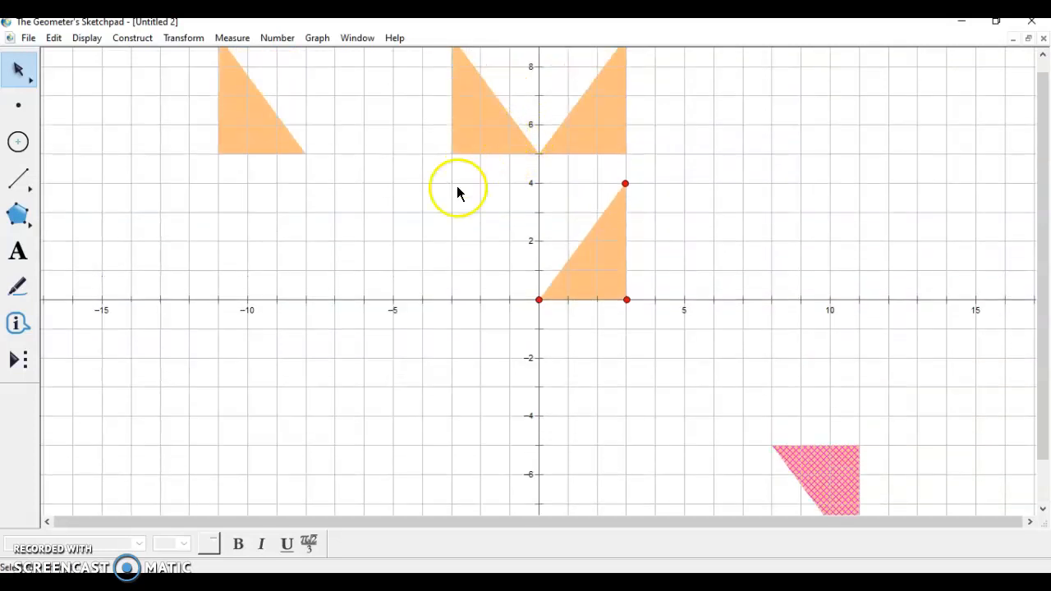
pyautogui.scroll(2, 430, 212)
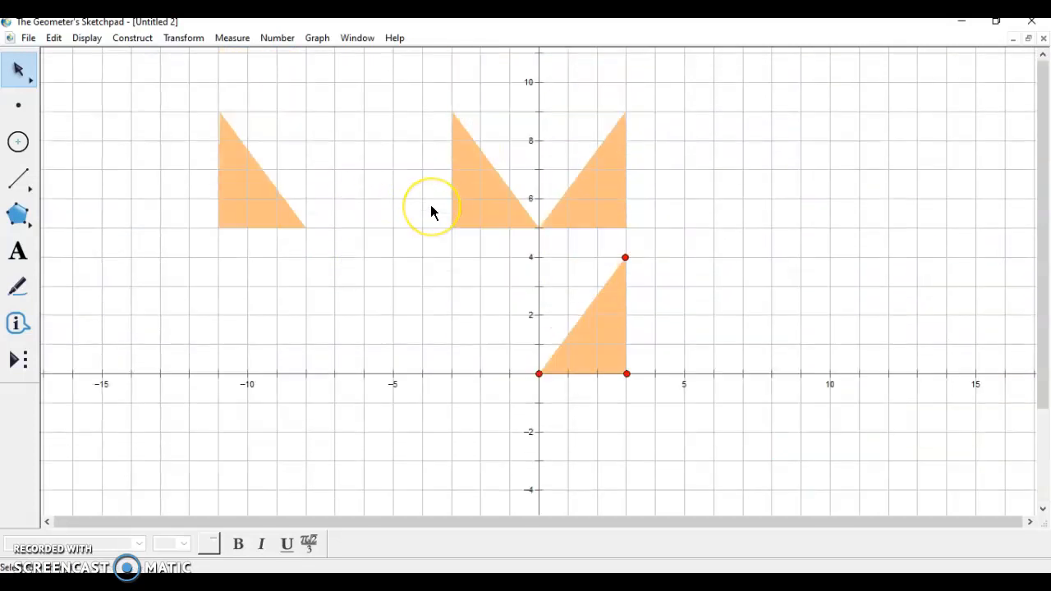
pyautogui.scroll(-2, 431, 211)
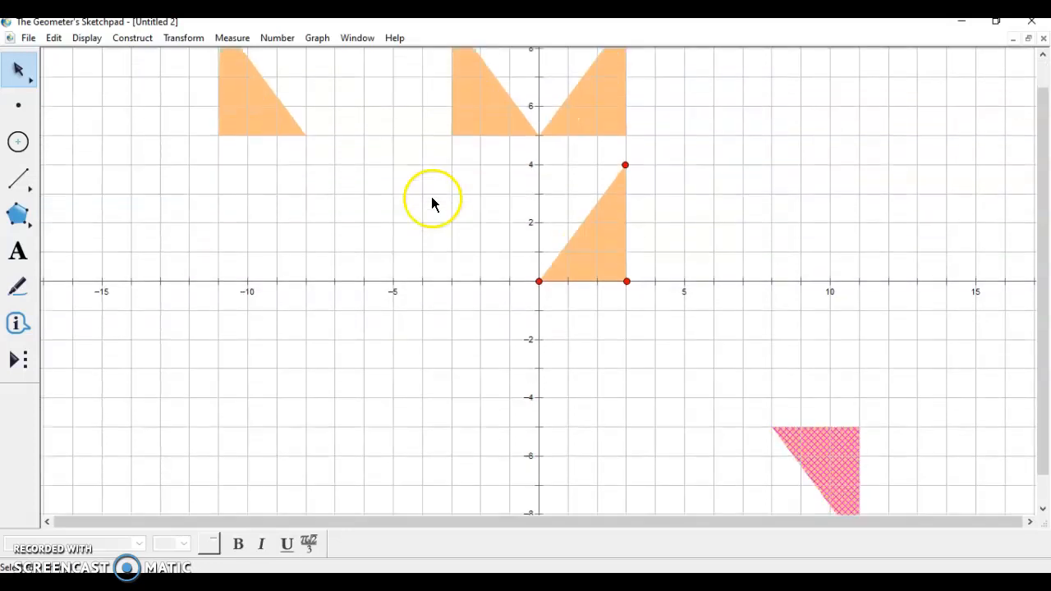
pyautogui.click(184, 41)
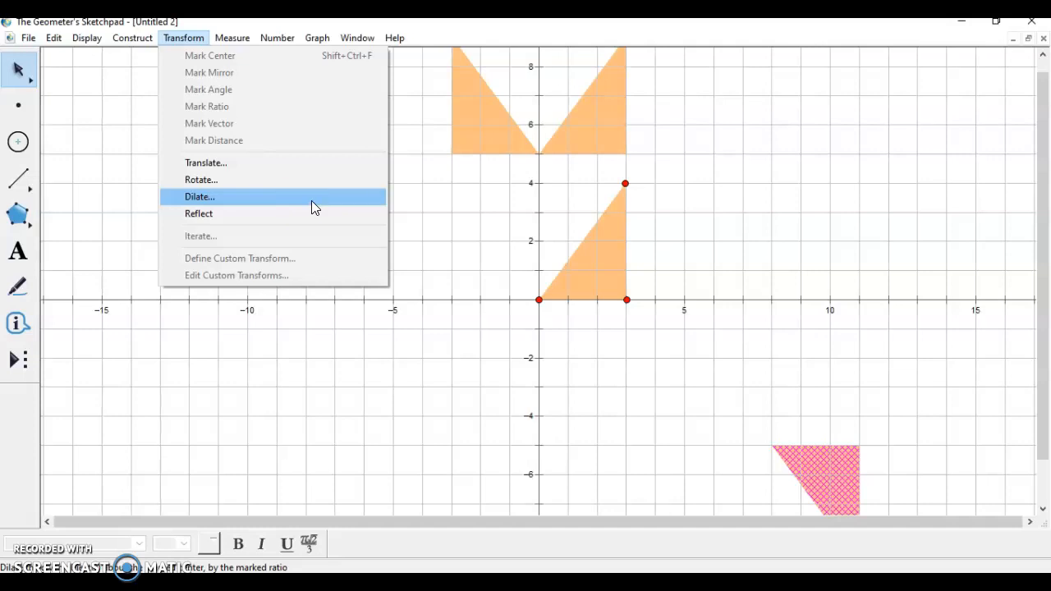
pyautogui.click(509, 271)
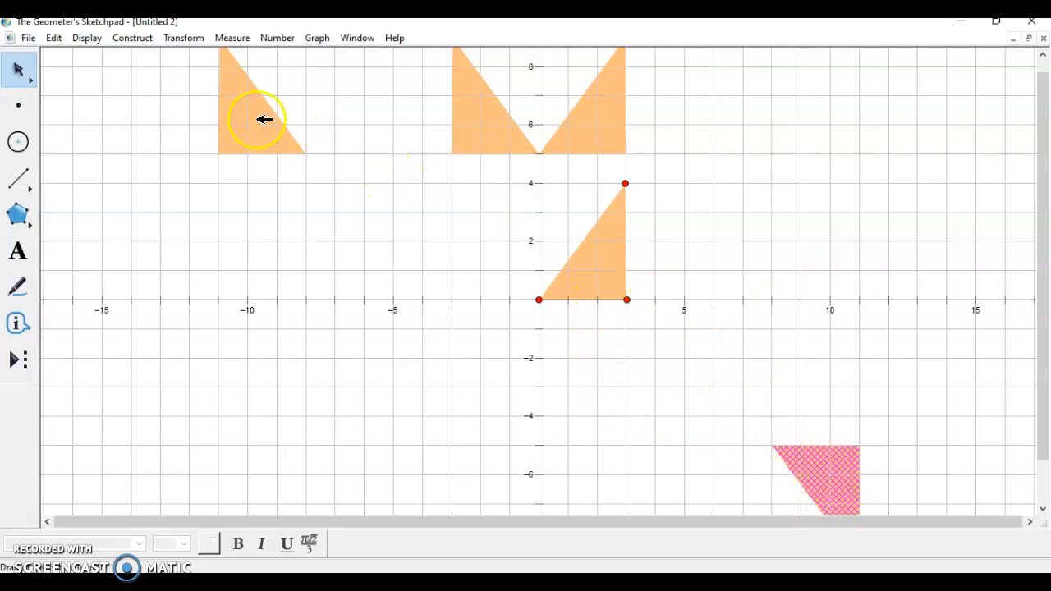
# Delete all the translated, reflected and rotated triangle images, keeping only the original triangle at the origin.
pyautogui.click(722, 420)
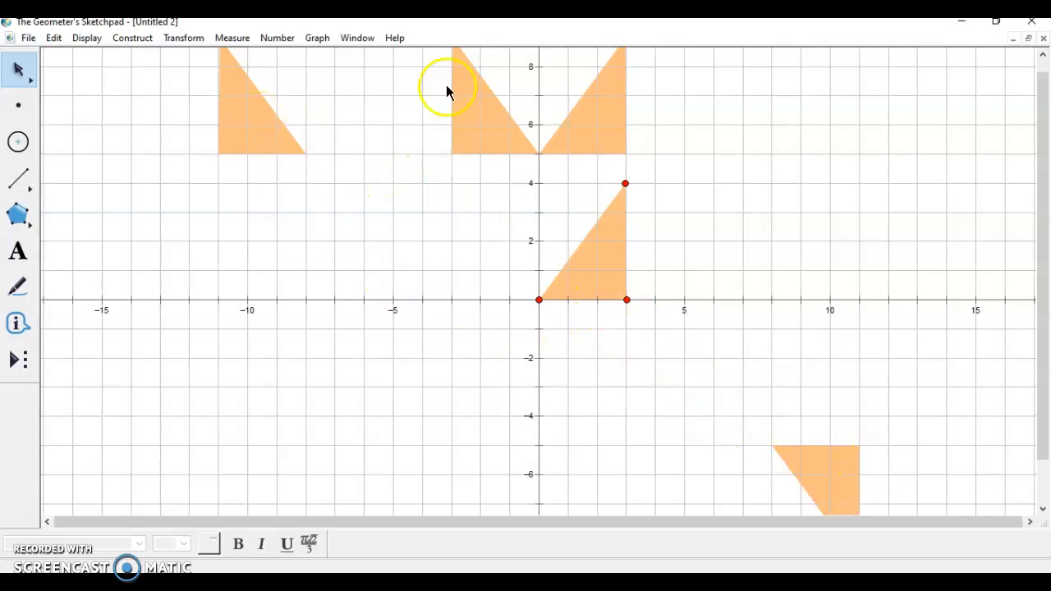
pyautogui.click(245, 105)
pyautogui.click(503, 118)
pyautogui.click(600, 123)
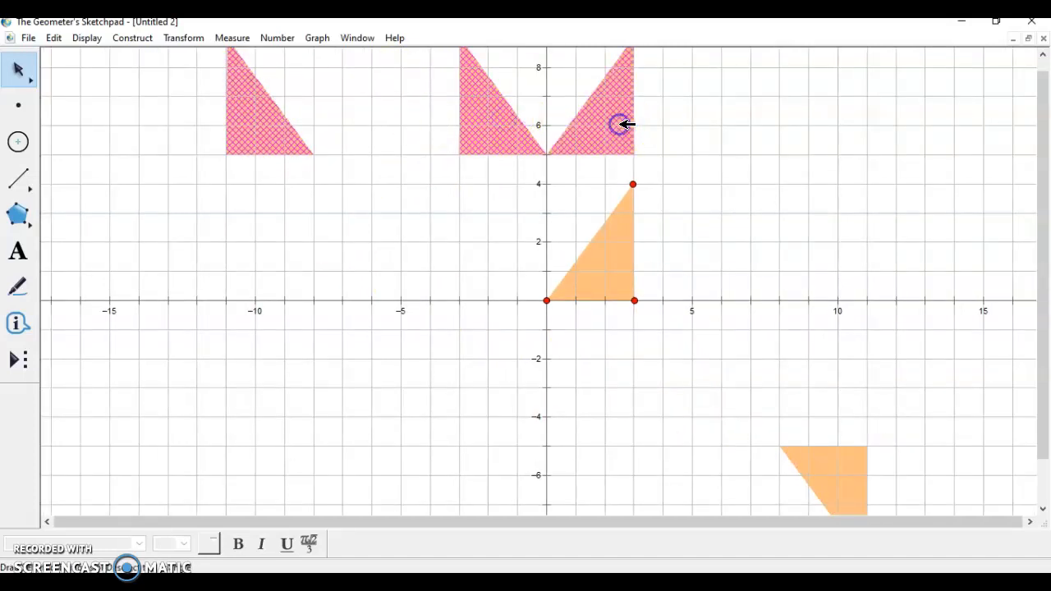
pyautogui.hotkey('ctrl', 'z')
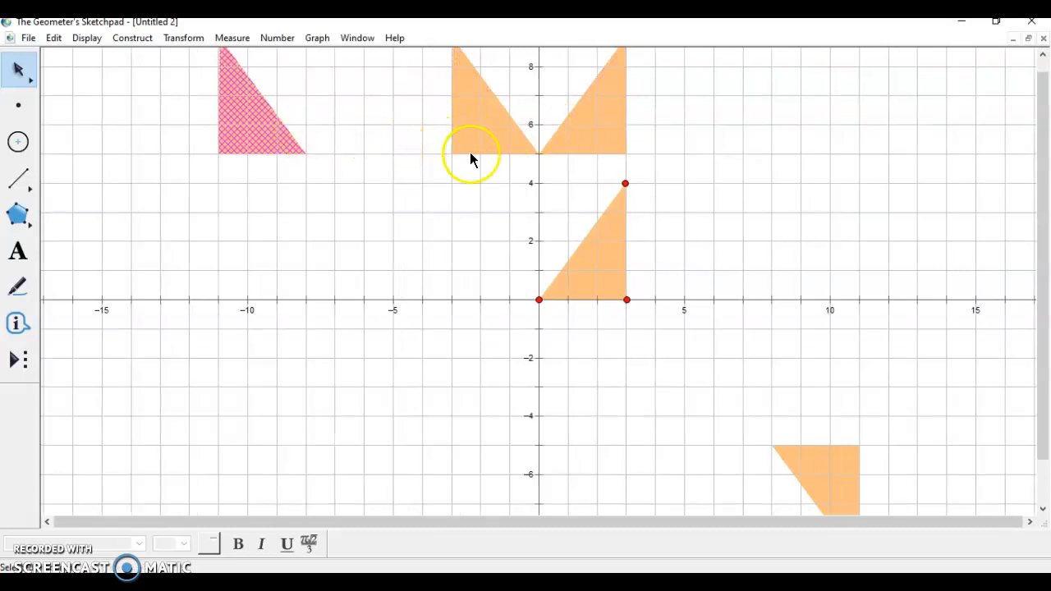
pyautogui.click(471, 153)
pyautogui.click(617, 136)
pyautogui.press('Delete')
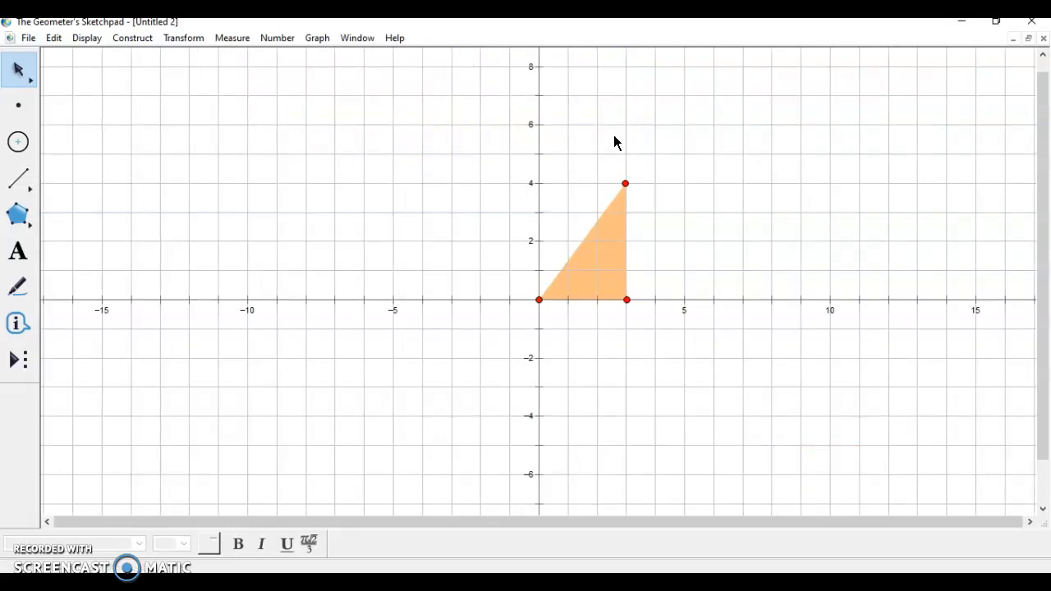
# Rotate the original triangle's interior by a fixed angle of 180 degrees about the marked center at the origin.
pyautogui.click(691, 222)
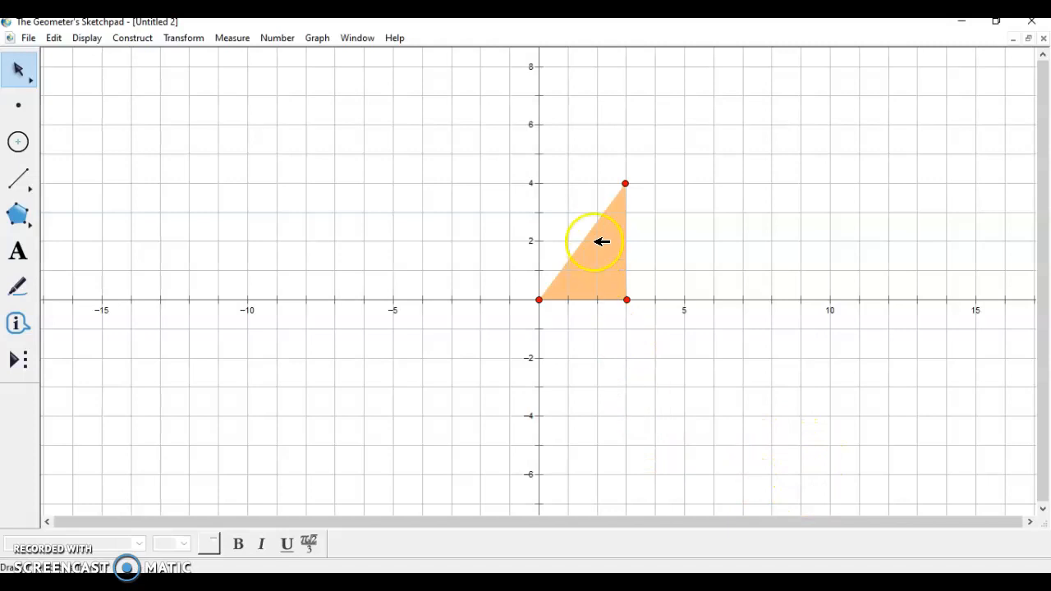
pyautogui.click(607, 263)
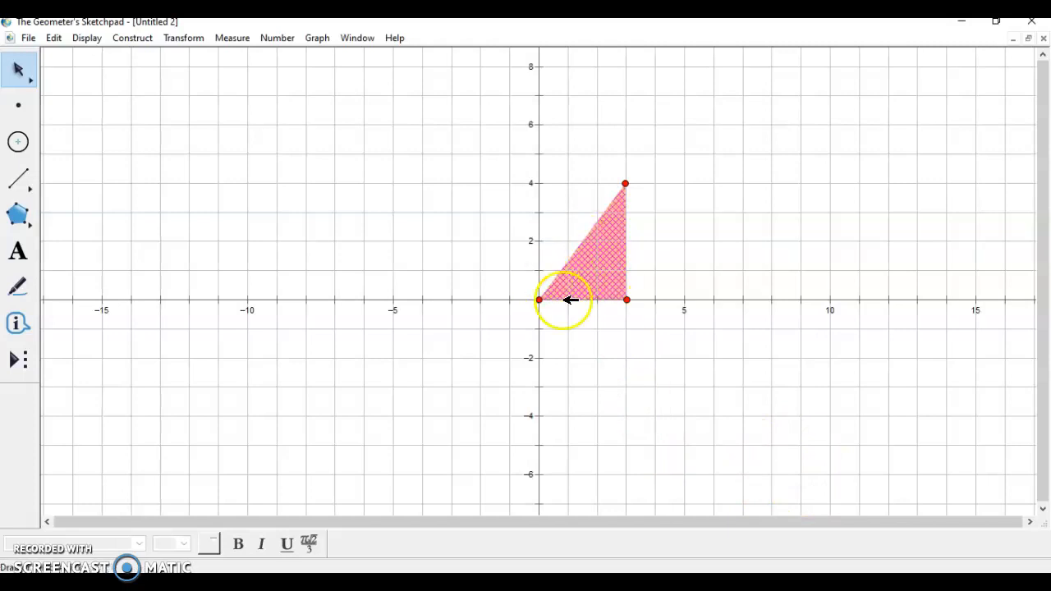
pyautogui.click(183, 41)
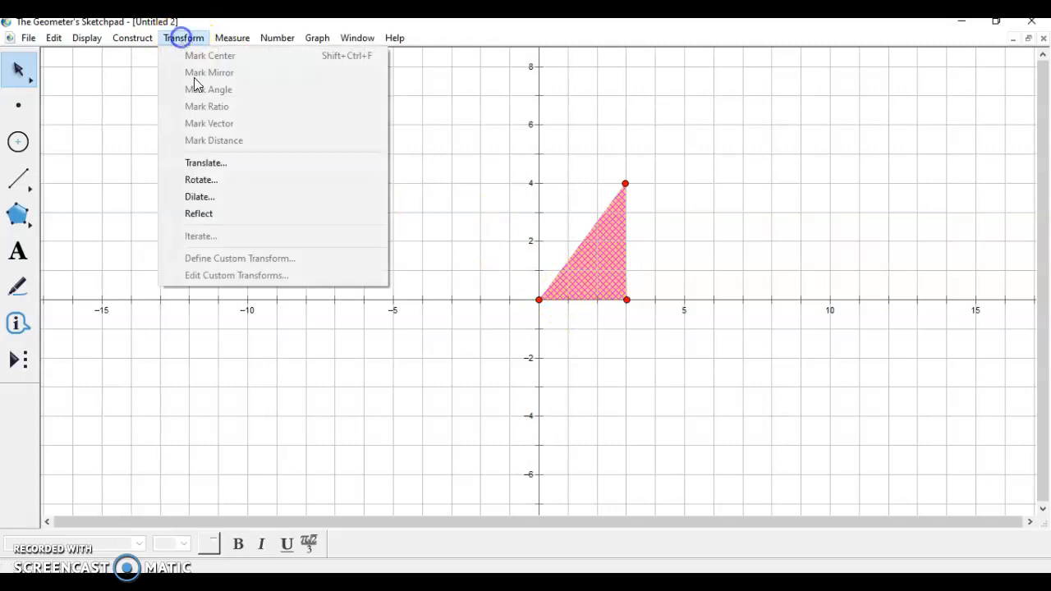
pyautogui.click(226, 184)
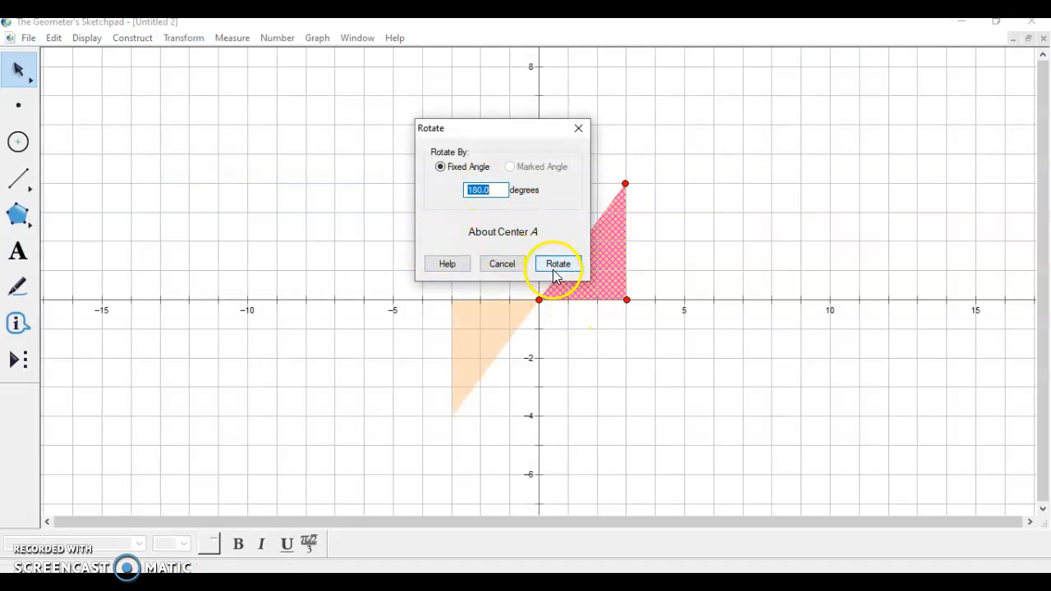
pyautogui.click(555, 270)
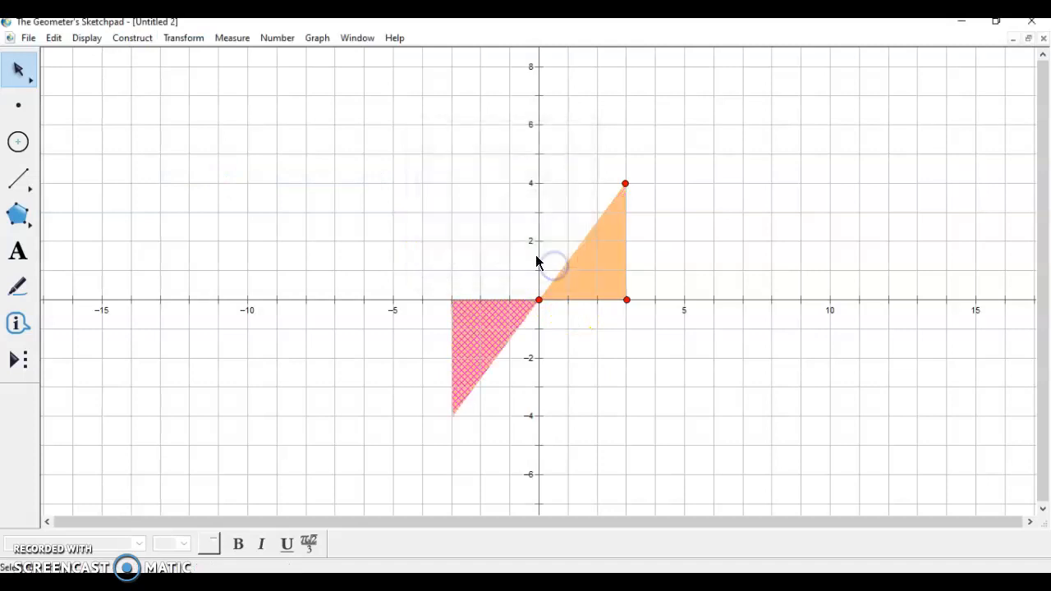
# Translate the rotated triangle by a fixed polar distance of 8 cm at a 180° angle.
pyautogui.click(183, 37)
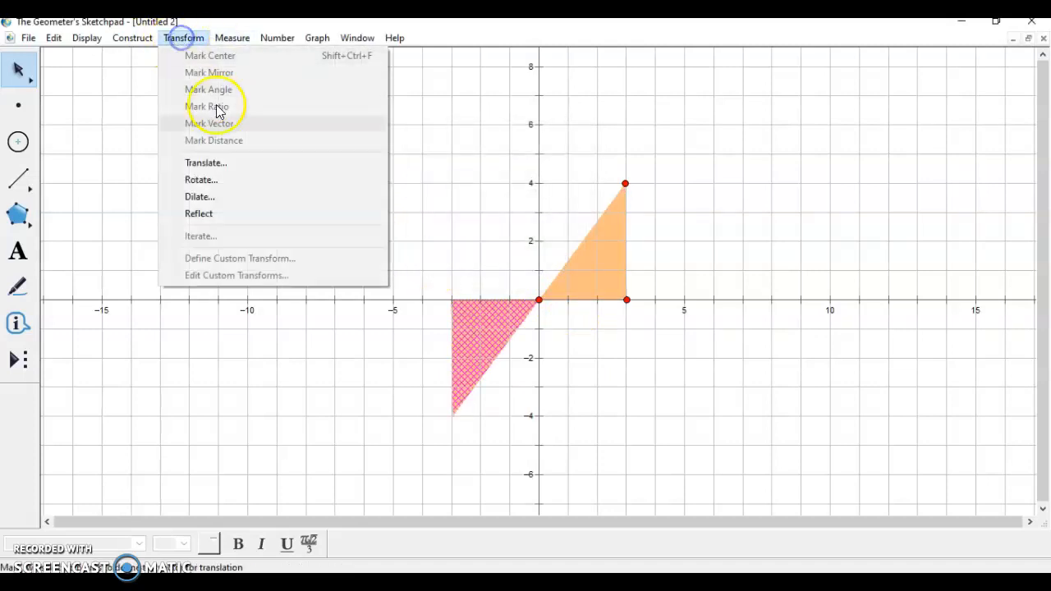
pyautogui.click(254, 162)
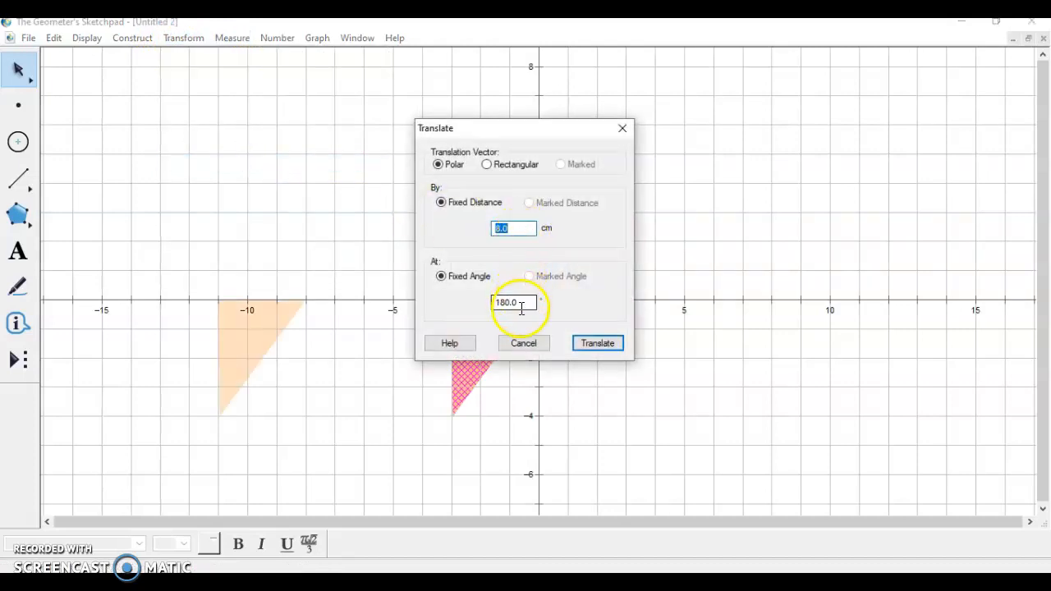
pyautogui.click(592, 343)
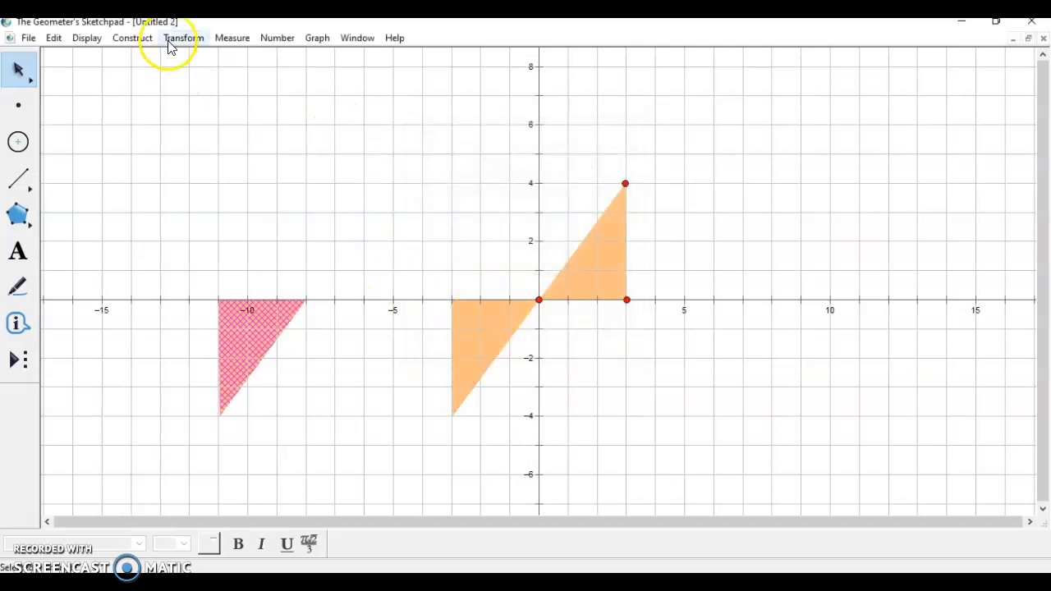
pyautogui.click(175, 40)
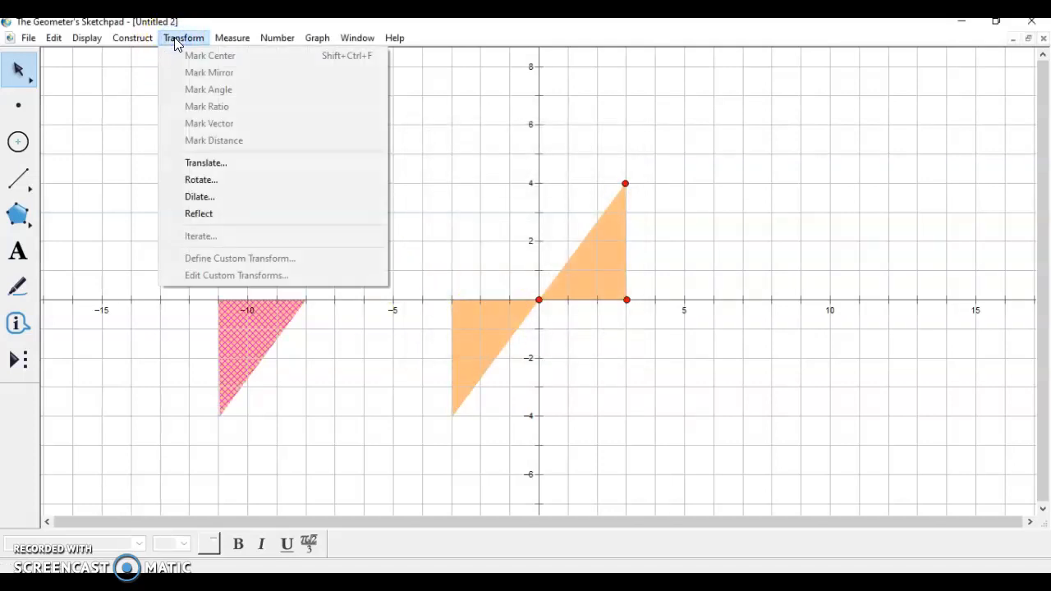
pyautogui.click(232, 214)
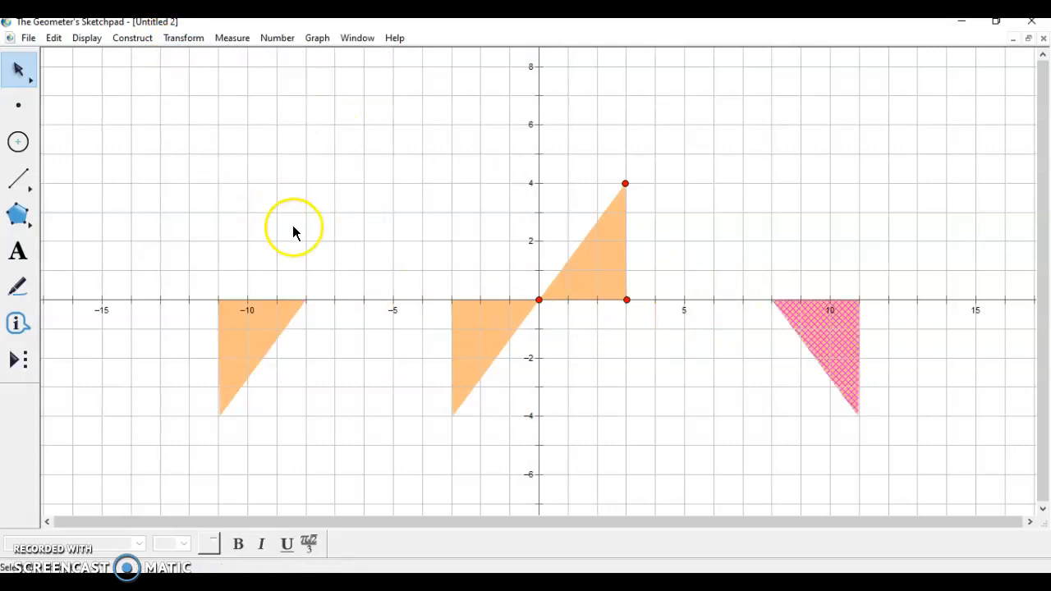
pyautogui.hotkey('ctrl', 'z')
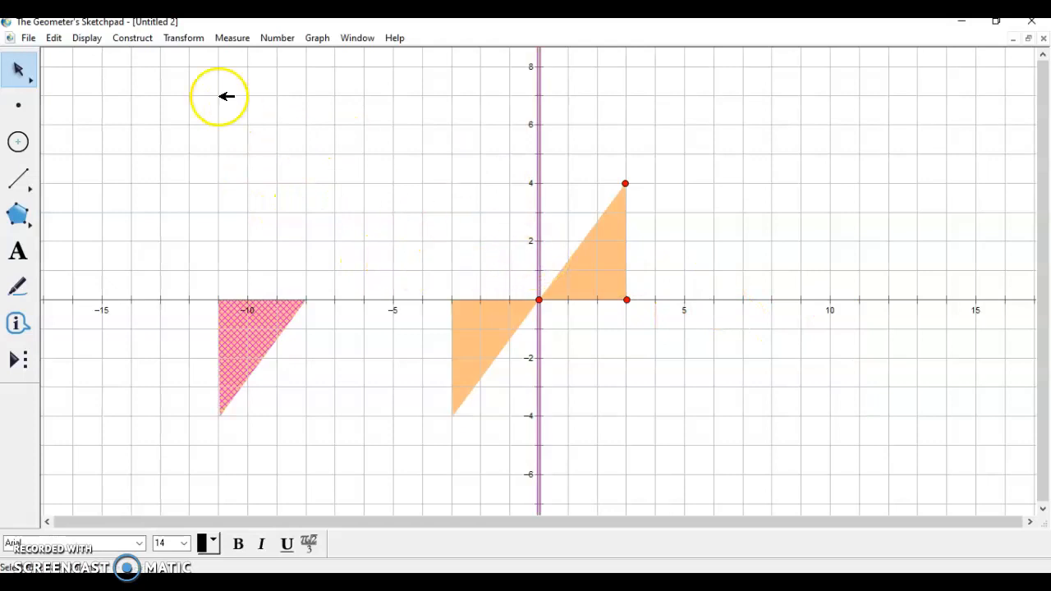
# Reflect the leftmost triangle across the y-axis.
pyautogui.click(189, 37)
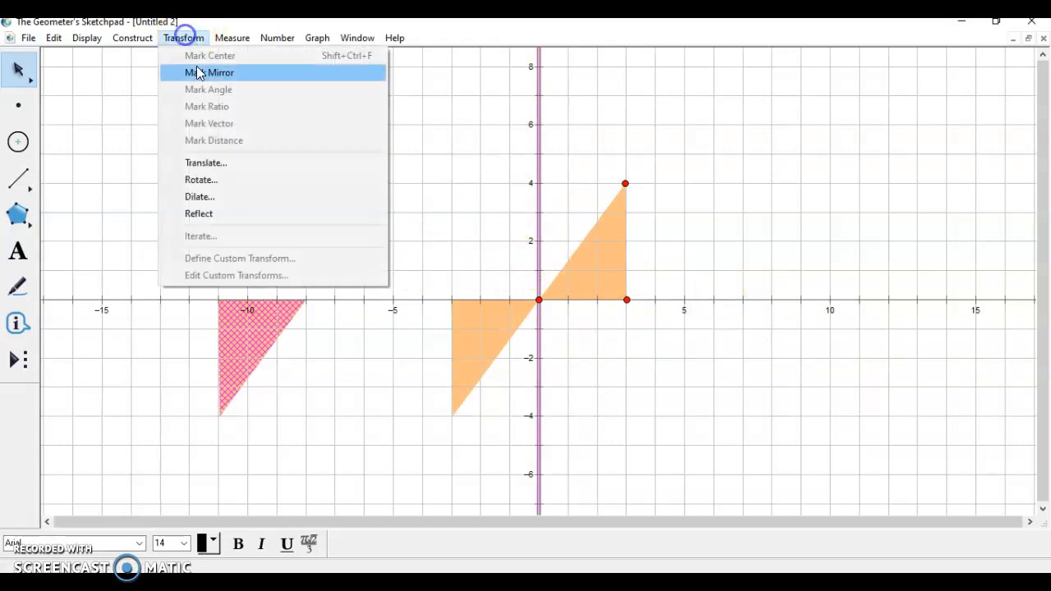
pyautogui.click(238, 213)
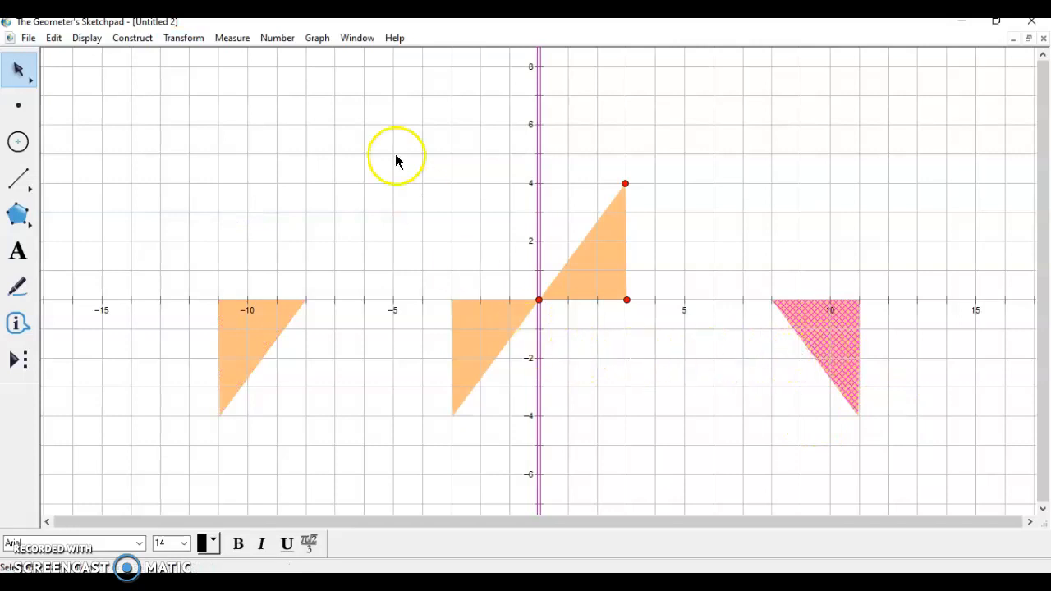
# Translate the reflected triangle on the positive side of the y-axis by a fixed distance of 5 cm at a 90° angle.
pyautogui.click(182, 37)
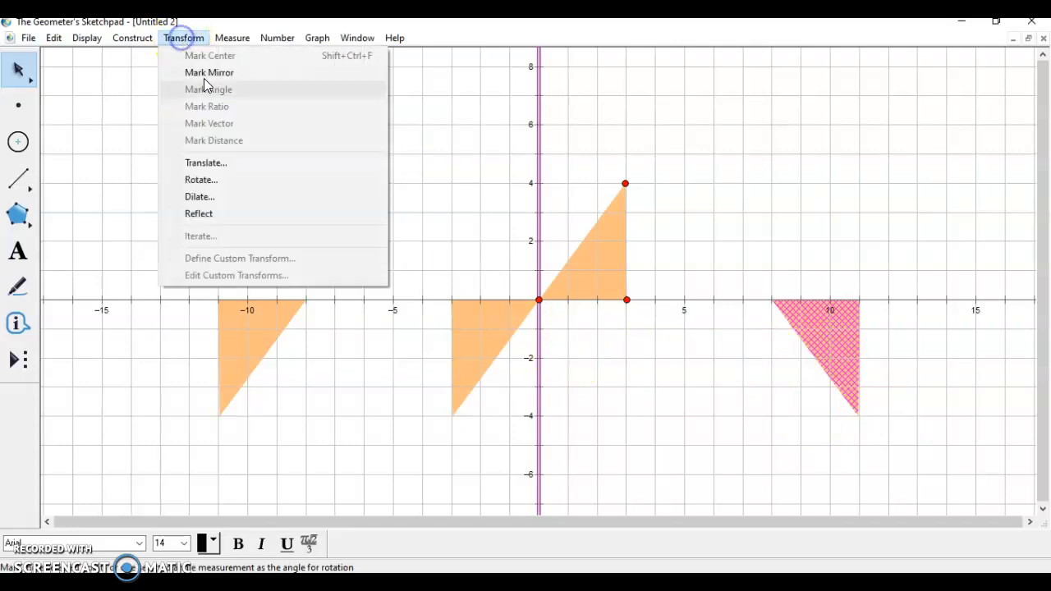
pyautogui.click(230, 164)
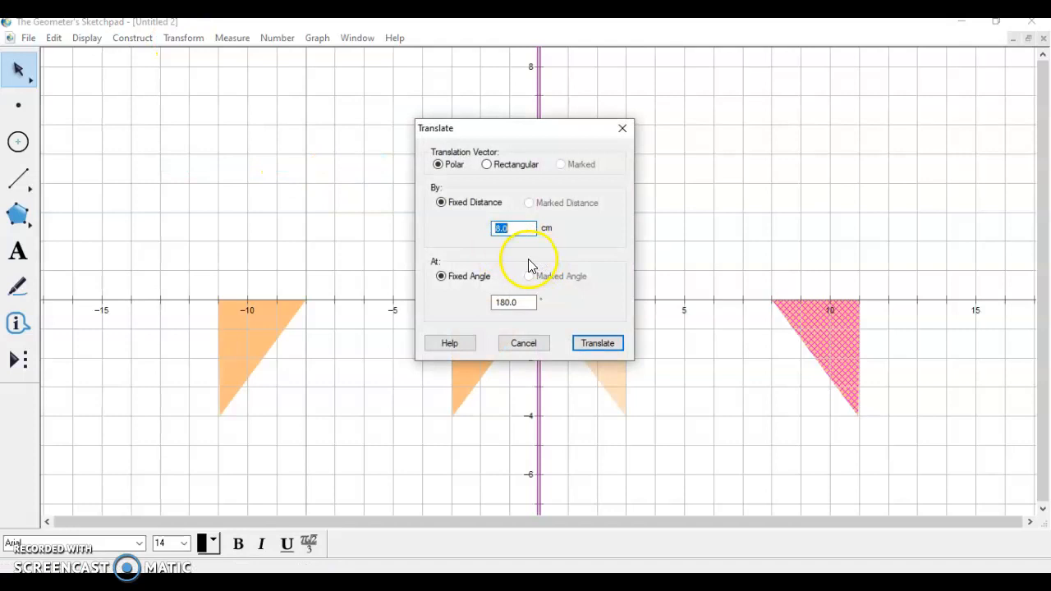
pyautogui.write('5')
pyautogui.doubleClick(508, 303)
pyautogui.write('0')
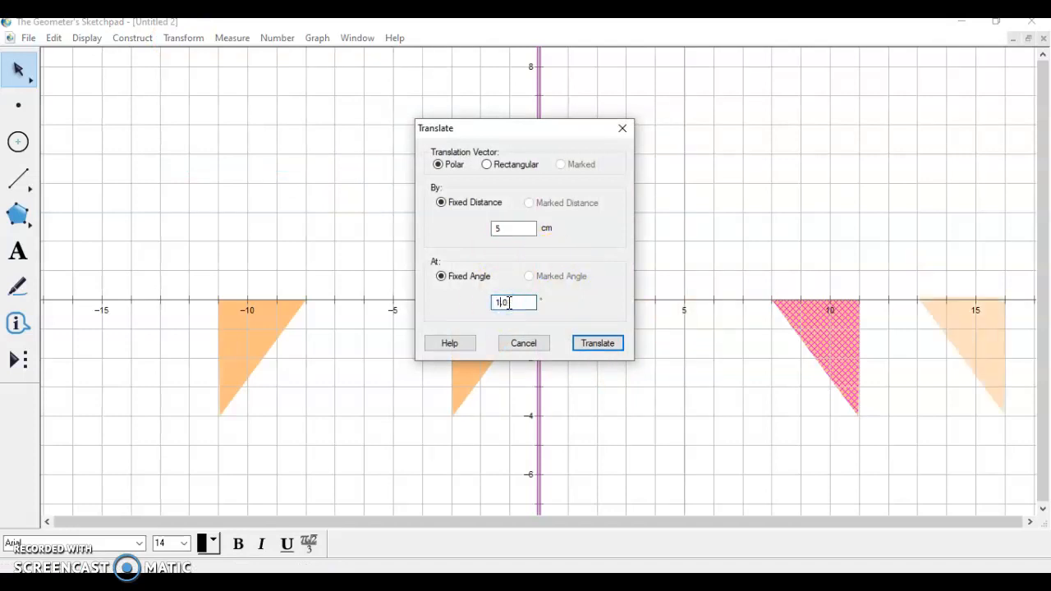
pyautogui.write('90.0')
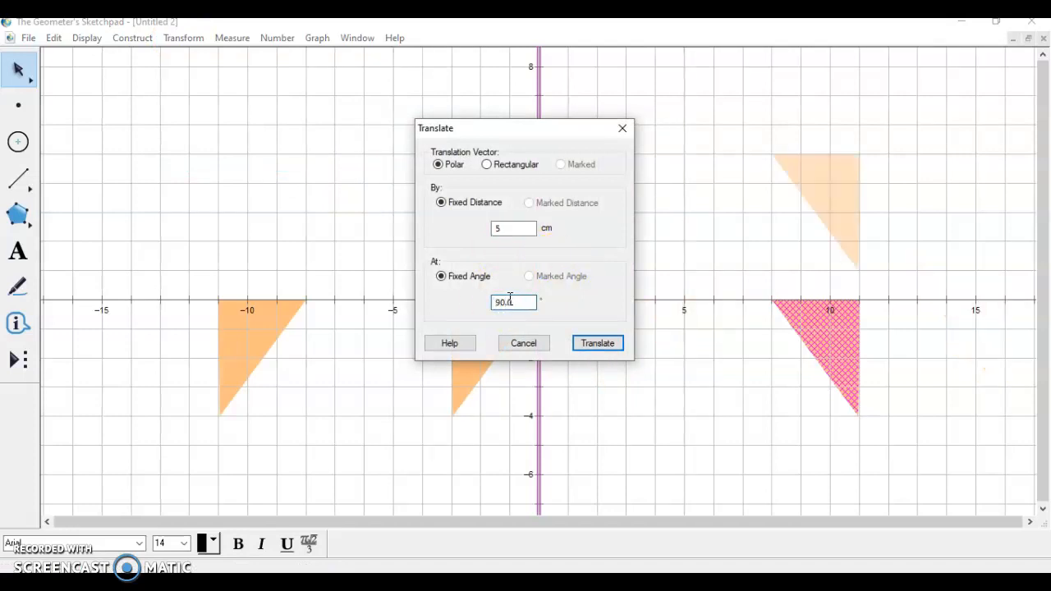
pyautogui.press('Return')
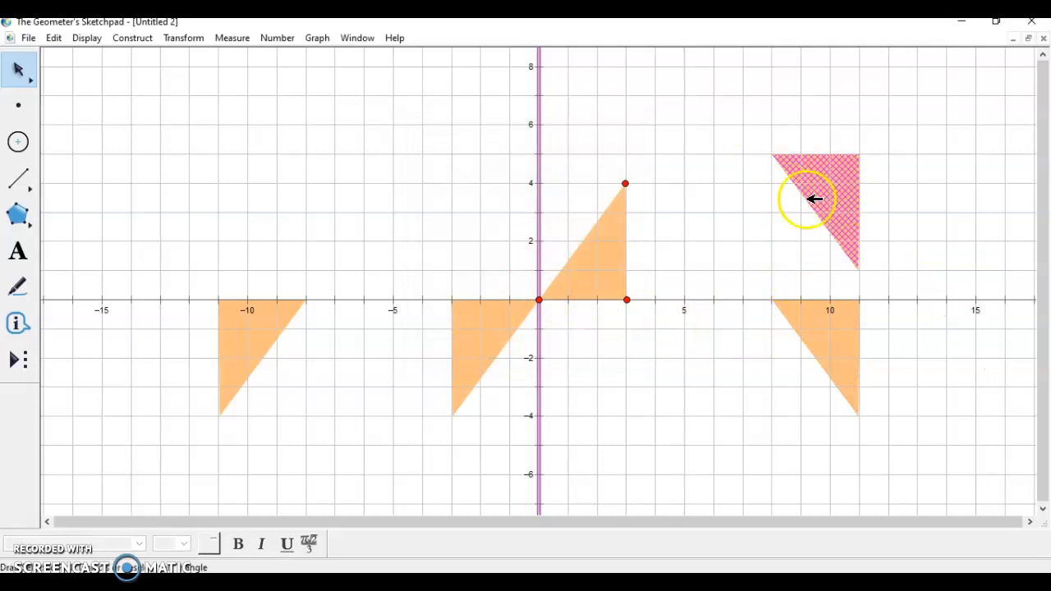